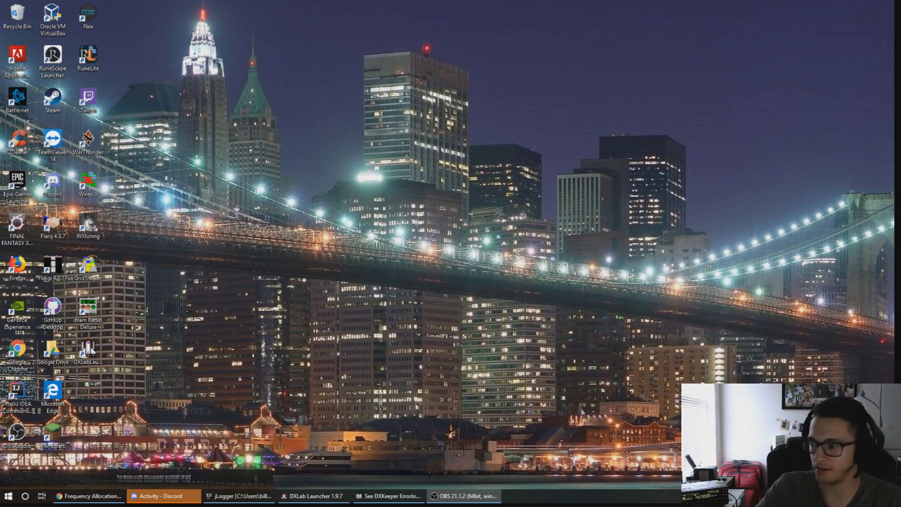
Launch WSJT-X, maximize its main window and reposition the Wide Graph window in front of it
{"action": "left_click", "coordinate": [7, 496]}
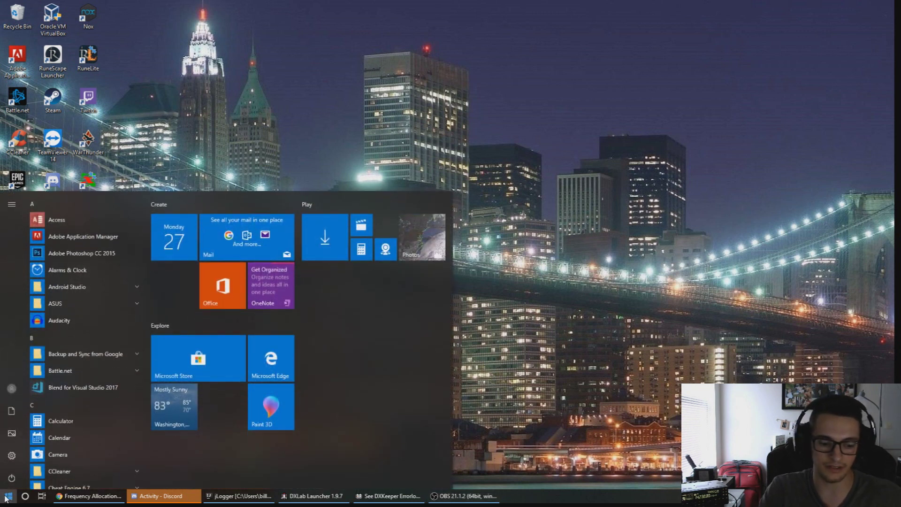
{"action": "type", "text": "WX"}
{"action": "key", "text": "BackSpace"}
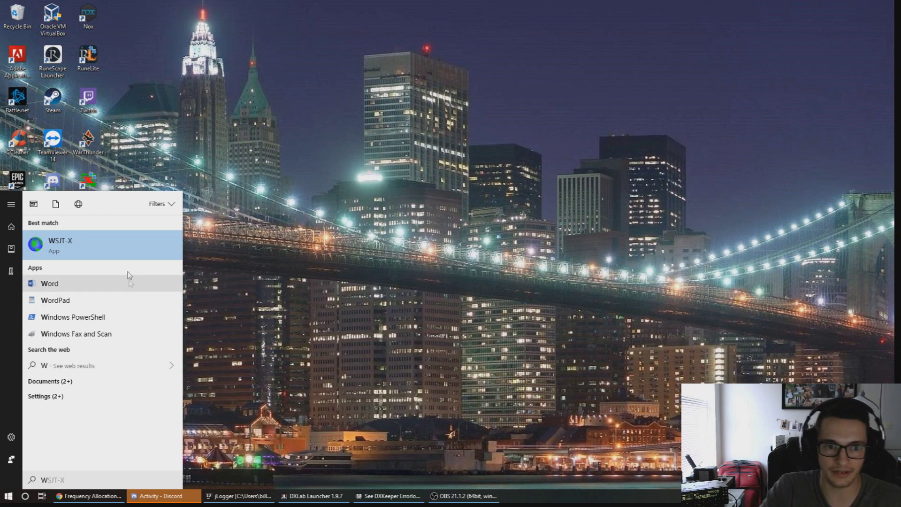
{"action": "left_click", "coordinate": [118, 243]}
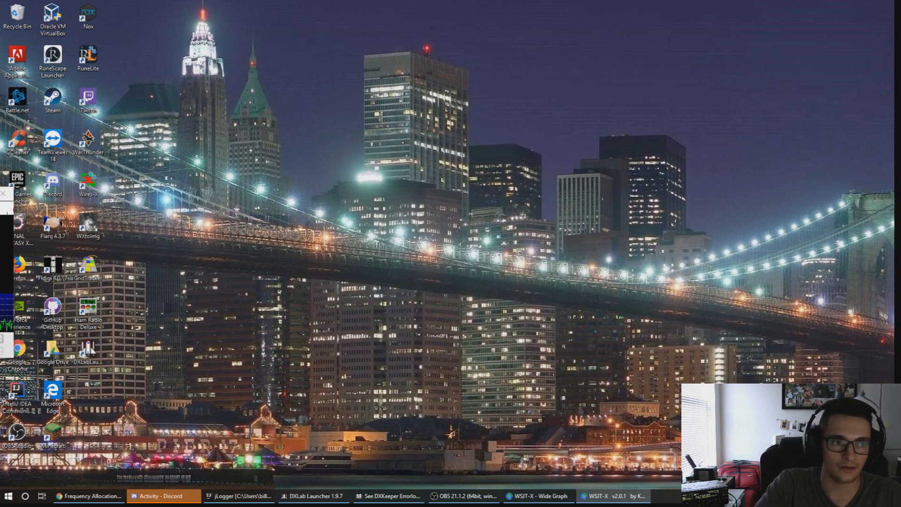
{"action": "double_click", "coordinate": [470, 120]}
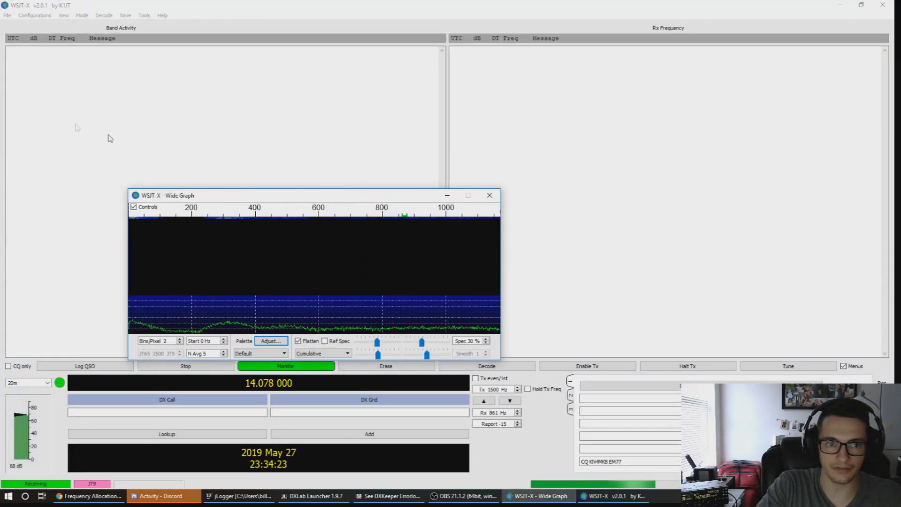
{"action": "left_click_drag", "start_coordinate": [361, 197], "coordinate": [527, 206]}
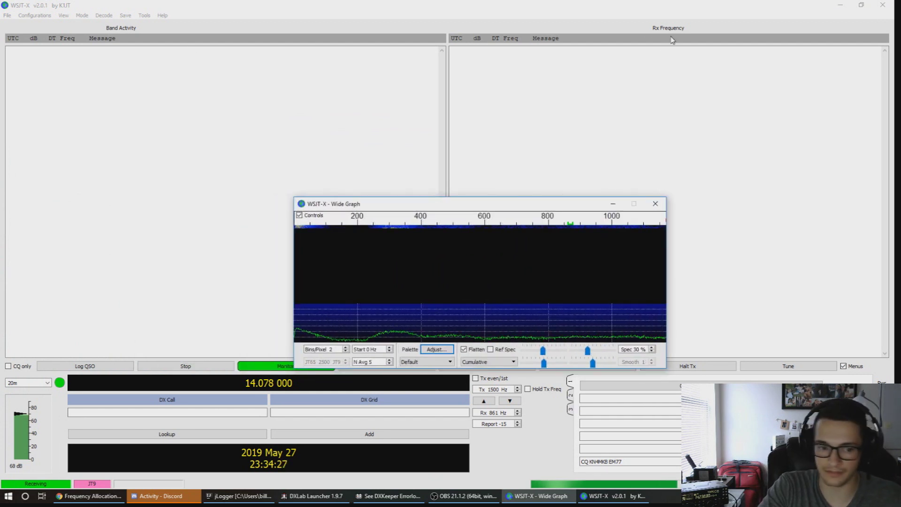
Set the operating frequency to 7.078 MHz on the 40m band
{"action": "left_click", "coordinate": [47, 383]}
{"action": "scroll", "coordinate": [49, 399], "scroll_direction": "down", "scroll_amount": 1}
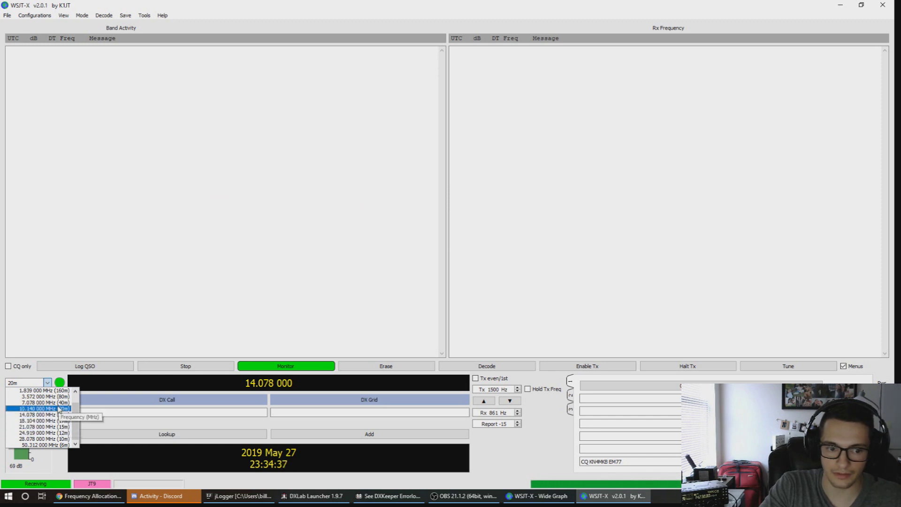
{"action": "key", "text": "Up"}
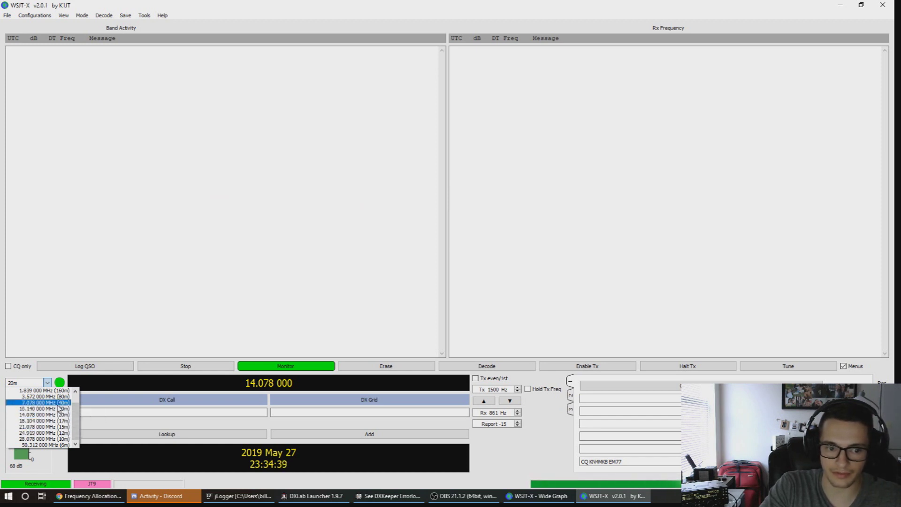
{"action": "key", "text": "Return"}
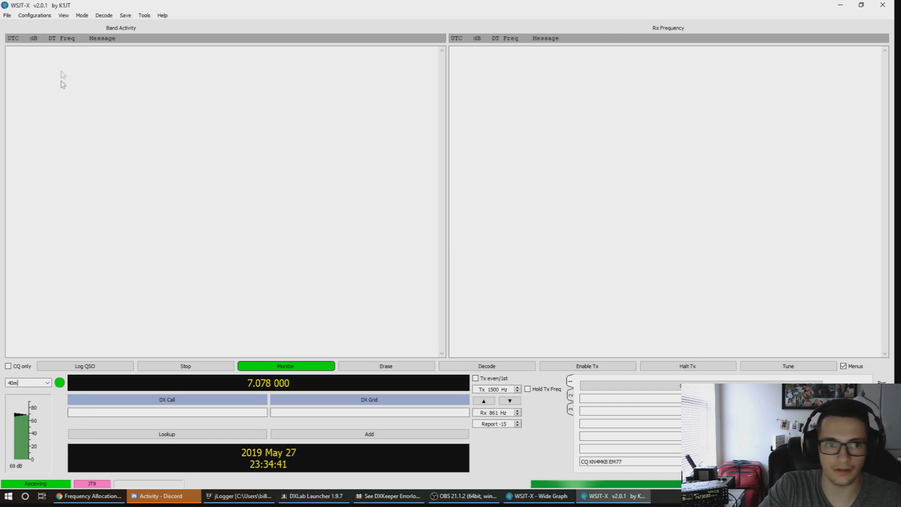
Switch the operating mode to FT8
{"action": "left_click", "coordinate": [82, 15]}
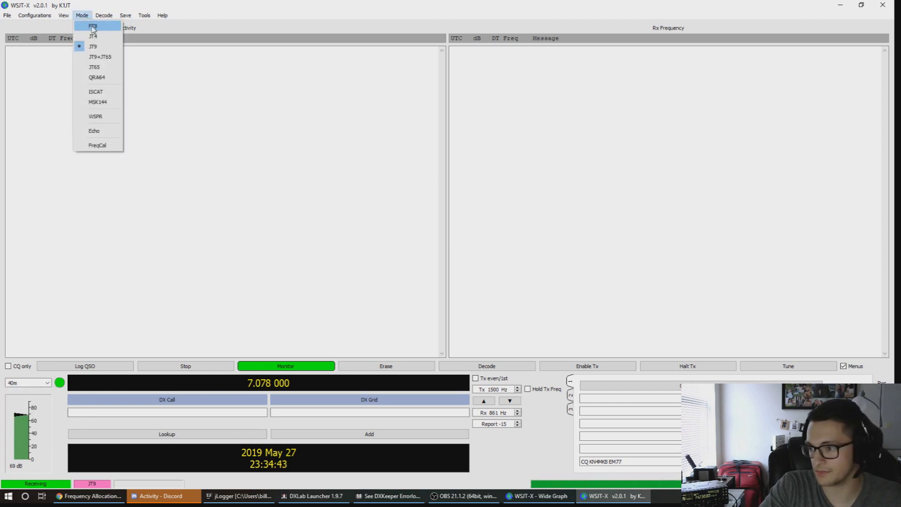
{"action": "left_click", "coordinate": [93, 27]}
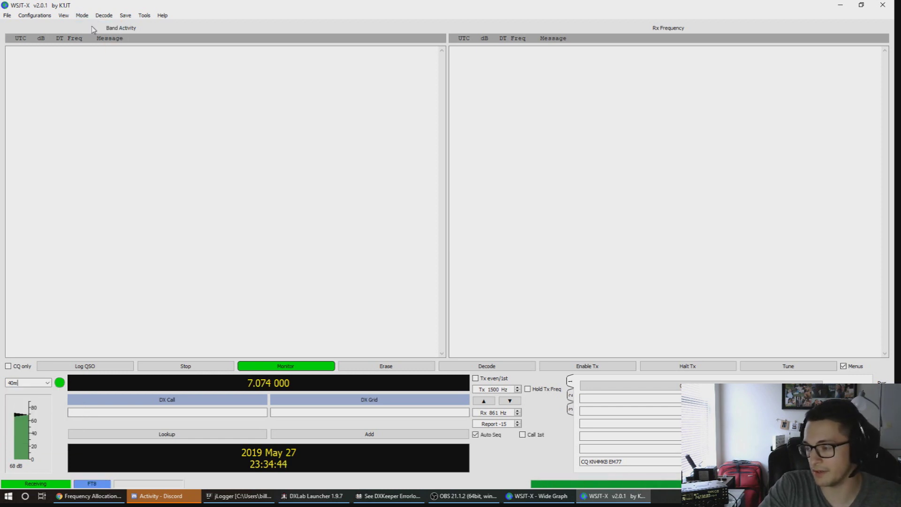
{"action": "left_click", "coordinate": [47, 382]}
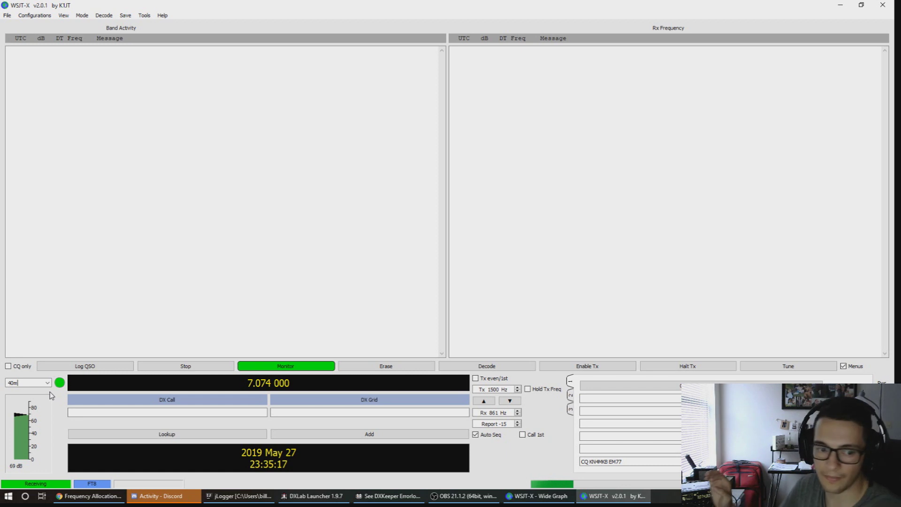
{"action": "left_click", "coordinate": [187, 276]}
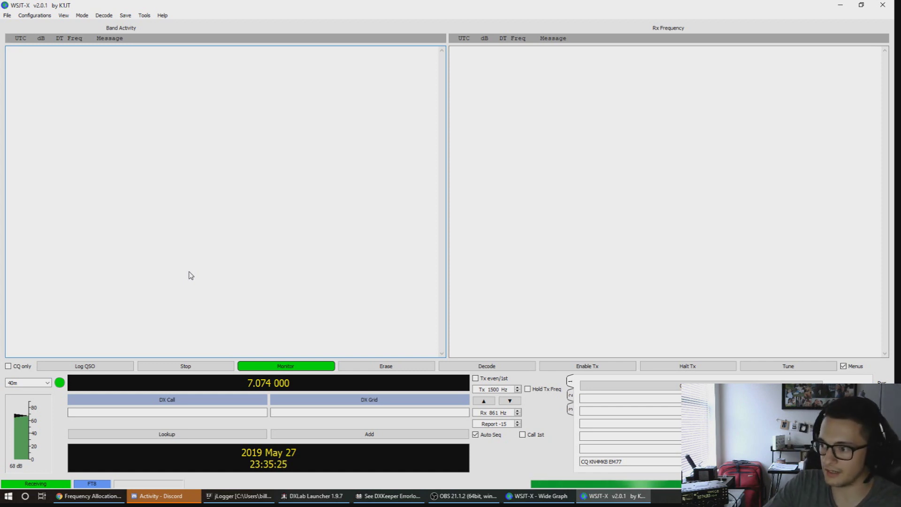
Change the operating frequency to 14.074 MHz on the 20m band
{"action": "key", "text": "alt+Tab"}
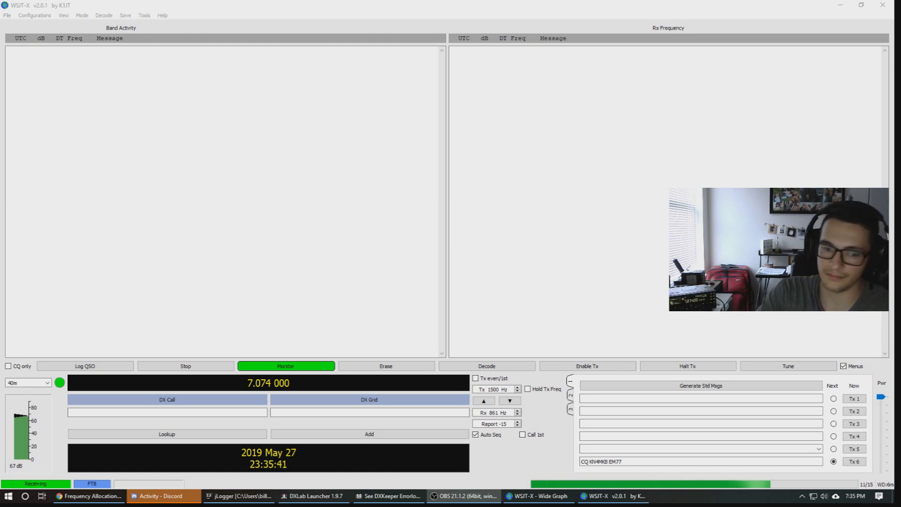
{"action": "left_click", "coordinate": [47, 382]}
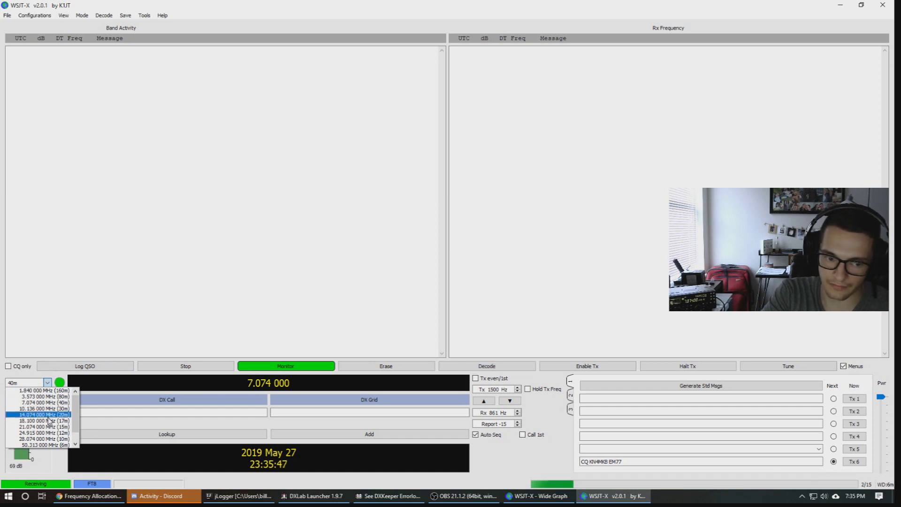
{"action": "left_click", "coordinate": [49, 415]}
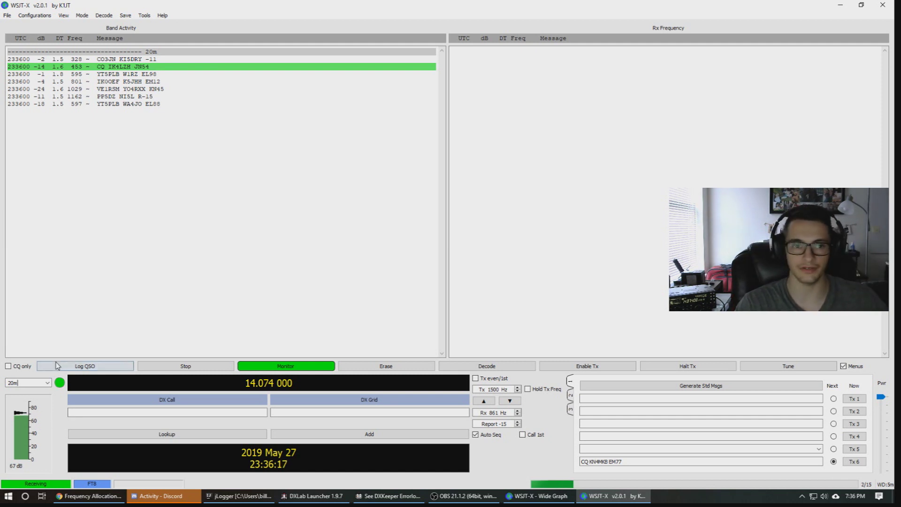
Restore the WSJT-X main window to its smaller floating size and arrange it with the Wide Graph window so both are visible
{"action": "left_click", "coordinate": [144, 79]}
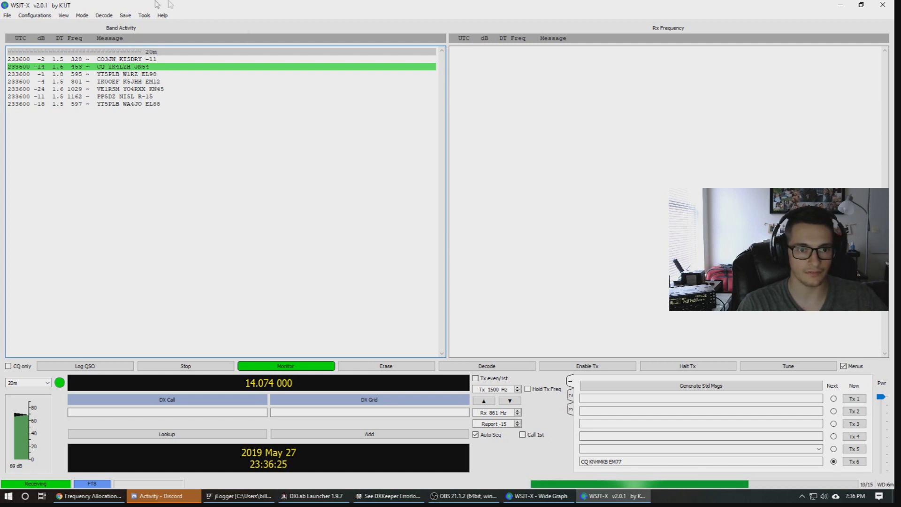
{"action": "double_click", "coordinate": [188, 9]}
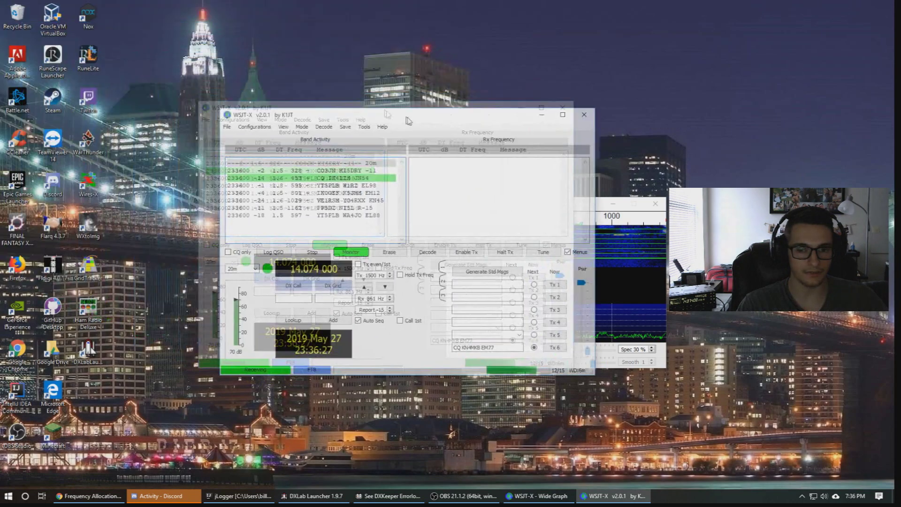
{"action": "left_click_drag", "start_coordinate": [375, 98], "coordinate": [307, 71]}
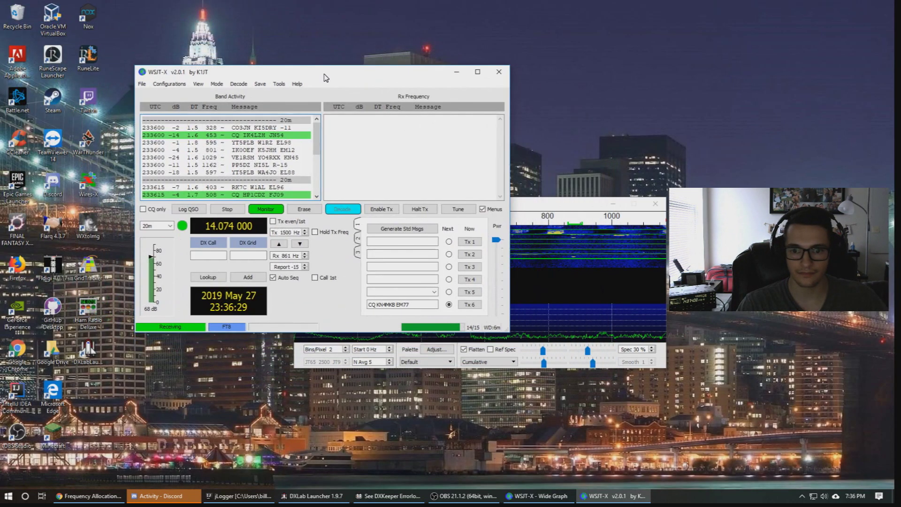
{"action": "left_click_drag", "start_coordinate": [559, 209], "coordinate": [643, 290]}
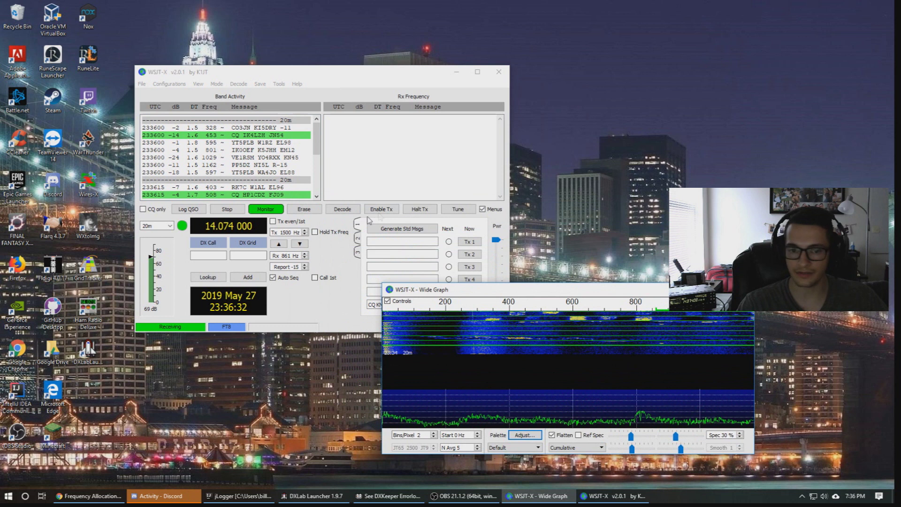
{"action": "double_click", "coordinate": [354, 75]}
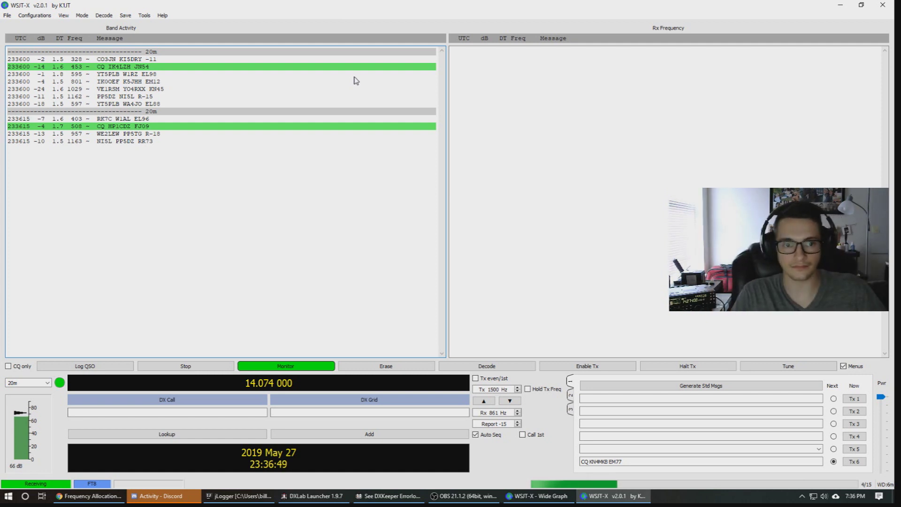
{"action": "double_click", "coordinate": [471, 9]}
{"action": "left_click_drag", "start_coordinate": [323, 80], "coordinate": [448, 84]}
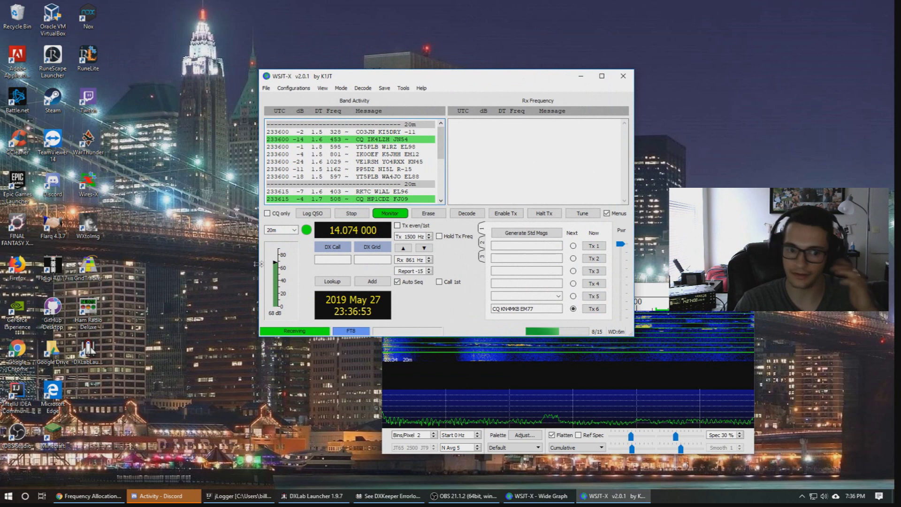
Launch GridTracker and move the WSJT-X main window aside so it does not cover the GridTracker map
{"action": "left_click", "coordinate": [99, 268]}
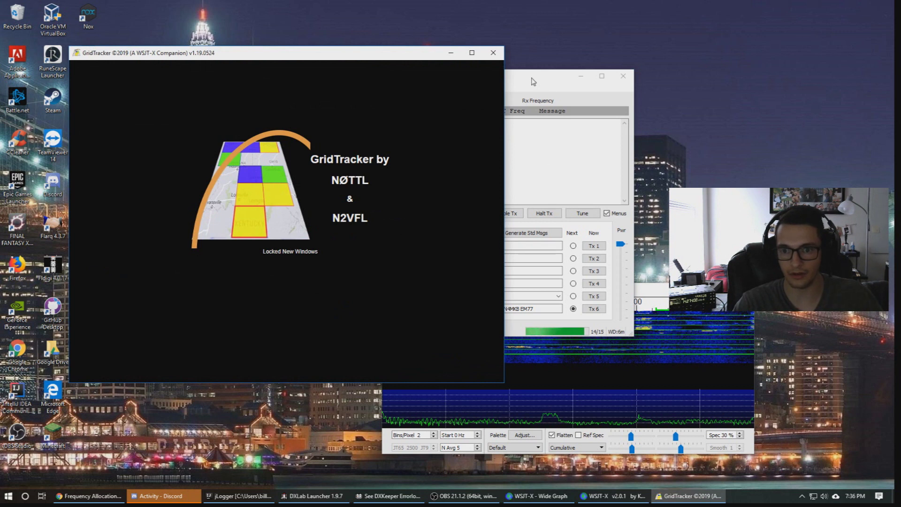
{"action": "left_click_drag", "start_coordinate": [533, 81], "coordinate": [692, 115]}
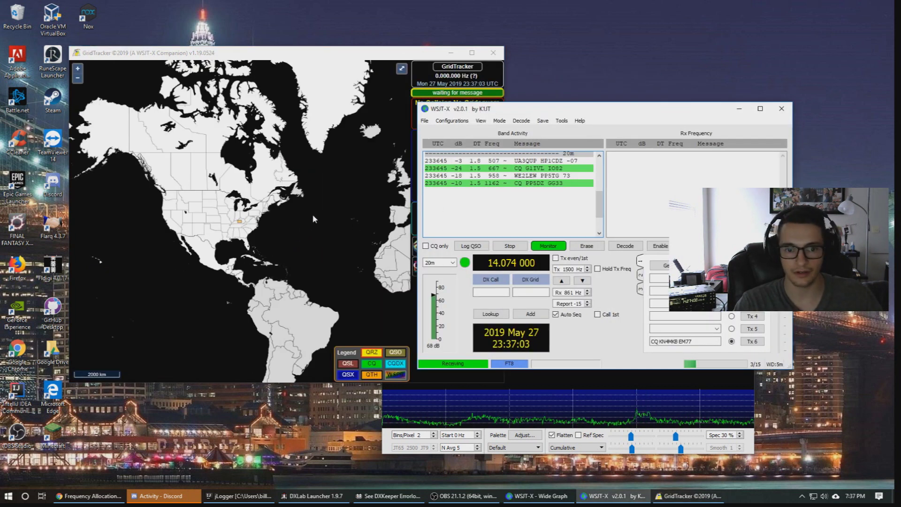
{"action": "left_click_drag", "start_coordinate": [530, 109], "coordinate": [627, 113]}
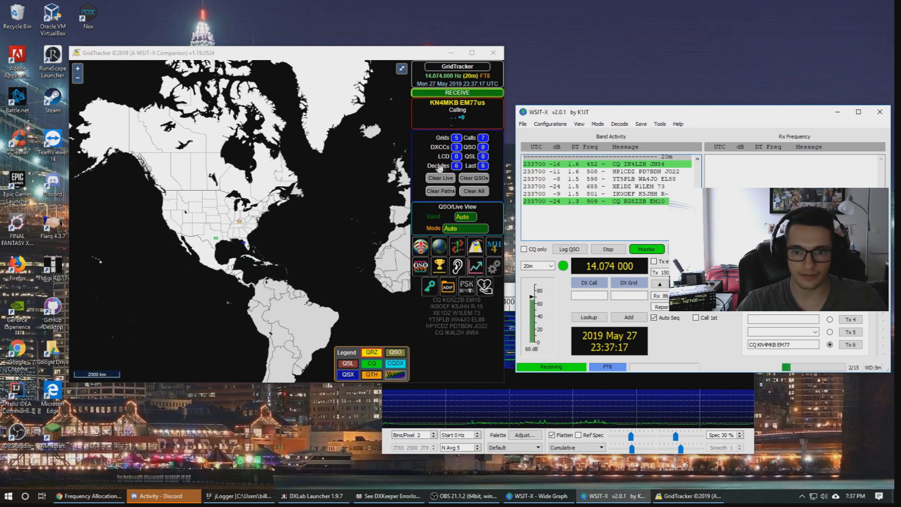
Examine the station details for the highlighted grid squares over Florida, Italy and the Netherlands on the GridTracker map
{"action": "scroll", "coordinate": [185, 237], "scroll_direction": "up", "scroll_amount": 1}
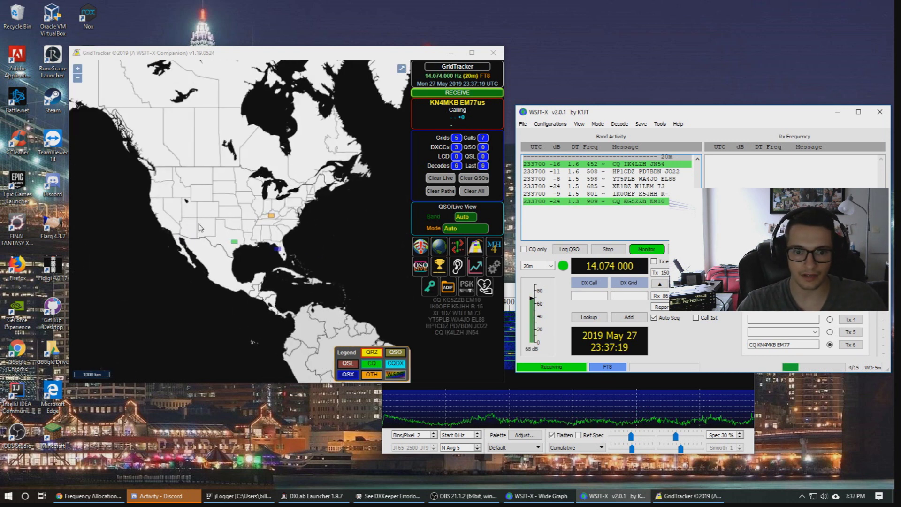
{"action": "scroll", "coordinate": [199, 227], "scroll_direction": "up", "scroll_amount": 1}
{"action": "mouse_move", "coordinate": [322, 268]}
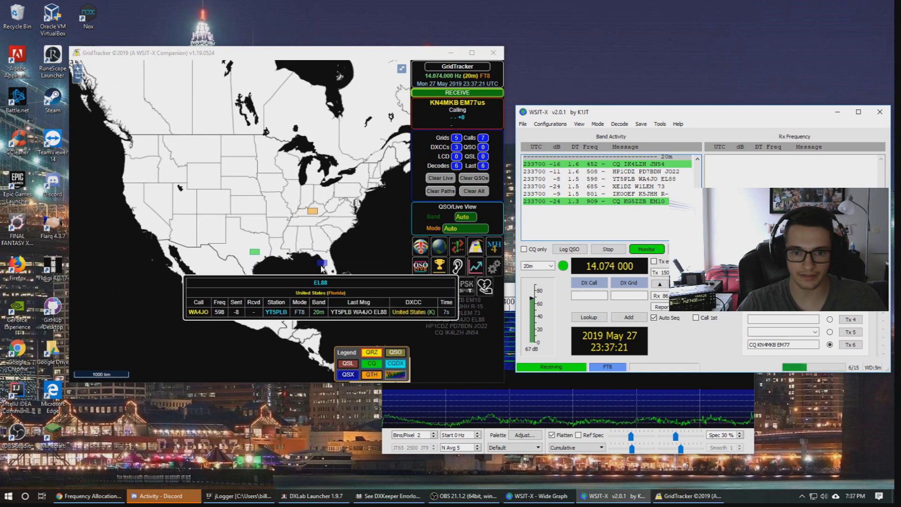
{"action": "scroll", "coordinate": [368, 272], "scroll_direction": "down", "scroll_amount": 1}
{"action": "left_click_drag", "start_coordinate": [364, 264], "coordinate": [160, 266]}
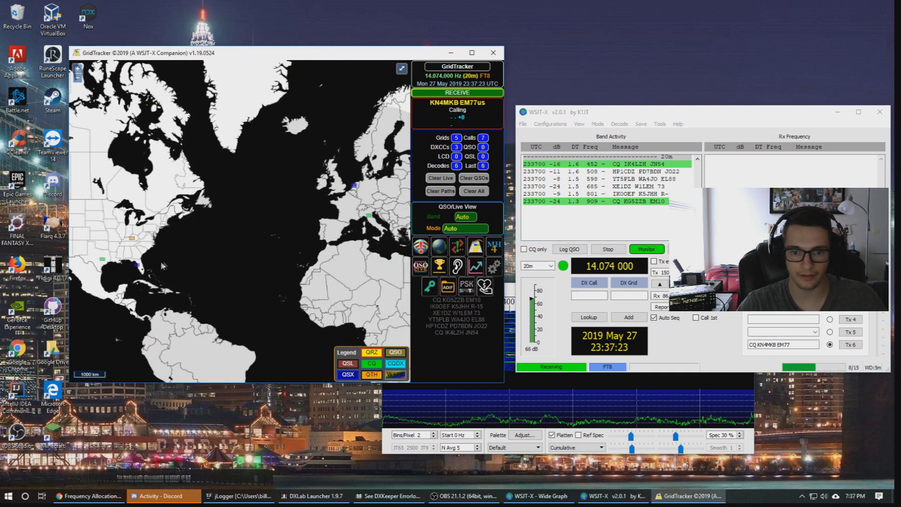
{"action": "scroll", "coordinate": [161, 261], "scroll_direction": "down", "scroll_amount": 1}
{"action": "scroll", "coordinate": [263, 237], "scroll_direction": "up", "scroll_amount": 1}
{"action": "mouse_move", "coordinate": [257, 246]}
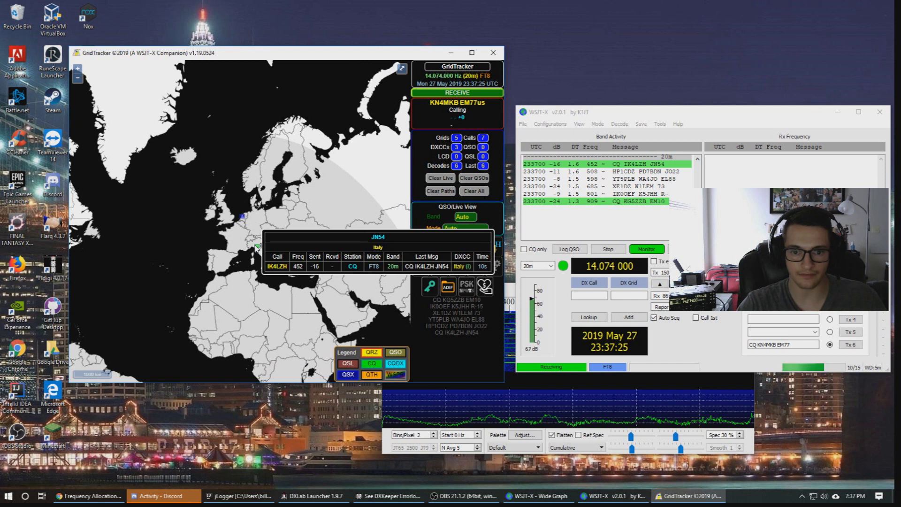
{"action": "mouse_move", "coordinate": [243, 218]}
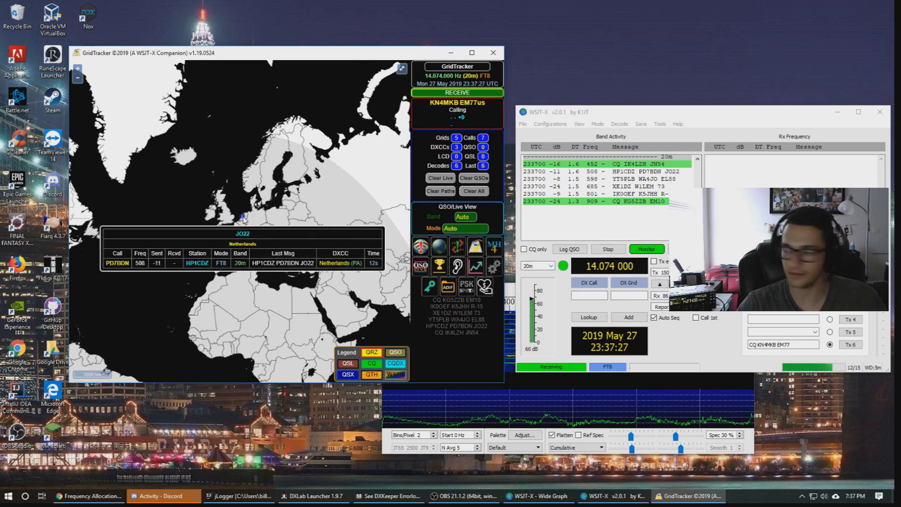
{"action": "left_click_drag", "start_coordinate": [173, 216], "coordinate": [263, 246]}
{"action": "scroll", "coordinate": [178, 247], "scroll_direction": "down", "scroll_amount": 1}
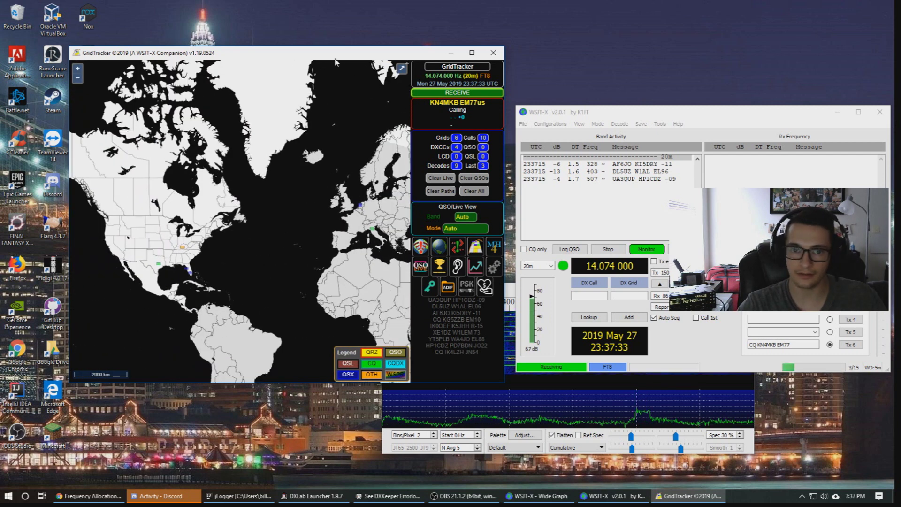
View the world map with the GridTracker window maximized, and restore the window to its floating size
{"action": "left_click", "coordinate": [472, 52]}
{"action": "scroll", "coordinate": [446, 291], "scroll_direction": "up", "scroll_amount": 1}
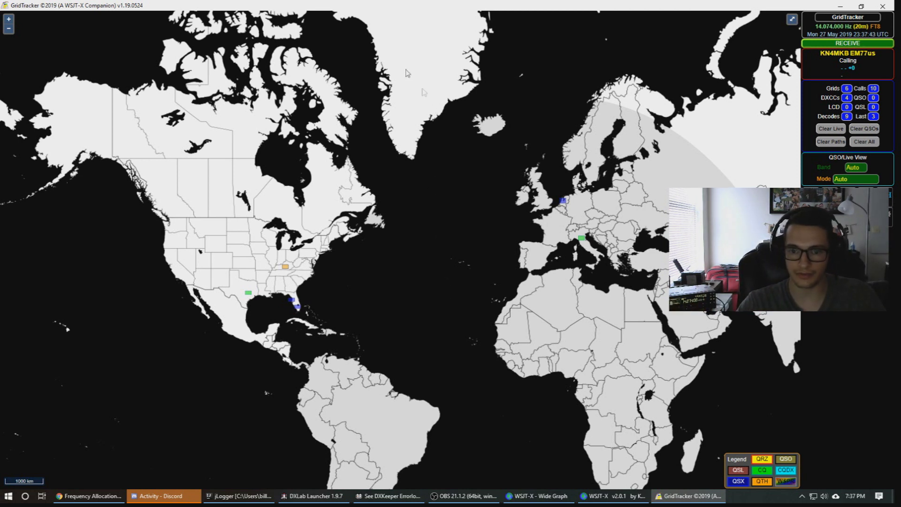
{"action": "double_click", "coordinate": [365, 7]}
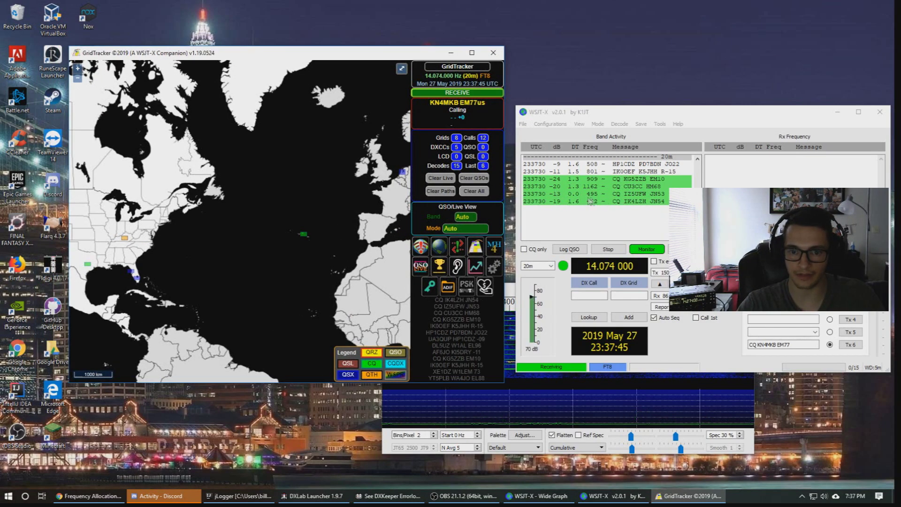
Inspect the highlighted grid square in the Atlantic west of Portugal and bring the map back to North America
{"action": "left_click_drag", "start_coordinate": [324, 220], "coordinate": [221, 233]}
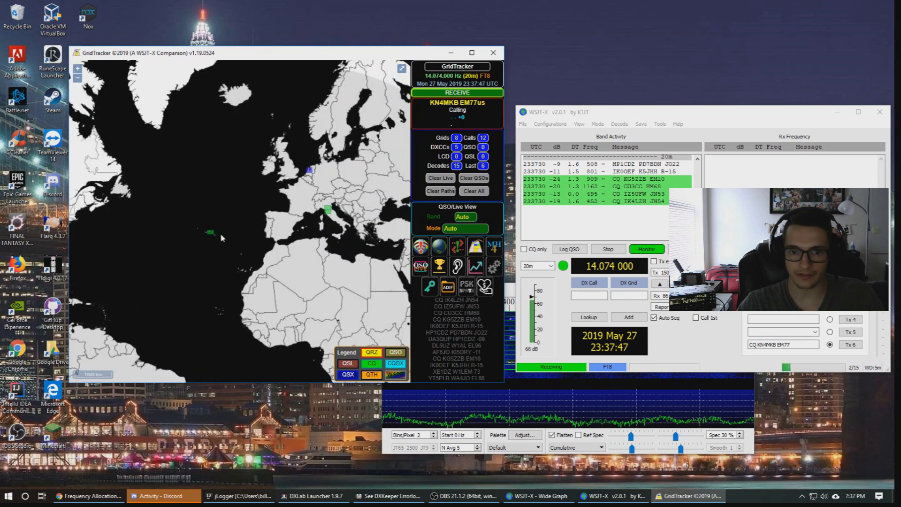
{"action": "mouse_move", "coordinate": [211, 233]}
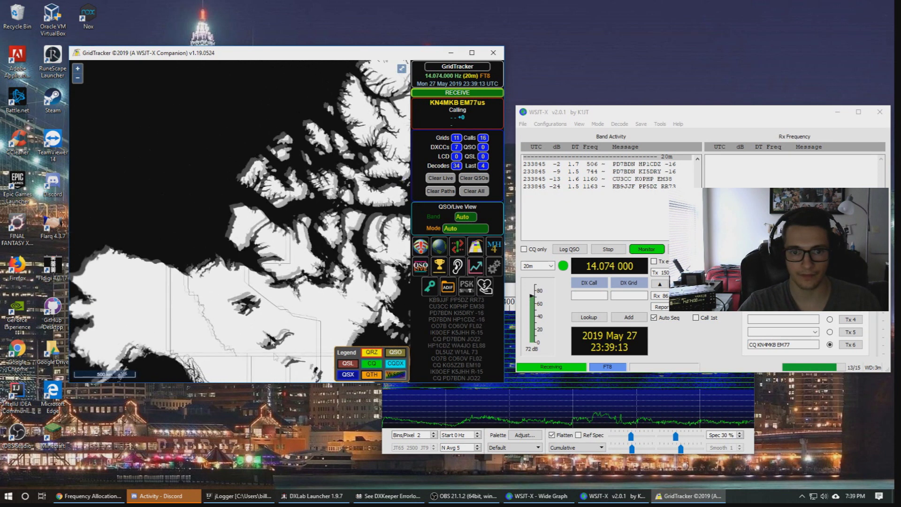
{"action": "left_click_drag", "start_coordinate": [276, 355], "coordinate": [182, 237]}
{"action": "scroll", "coordinate": [181, 237], "scroll_direction": "down", "scroll_amount": 3}
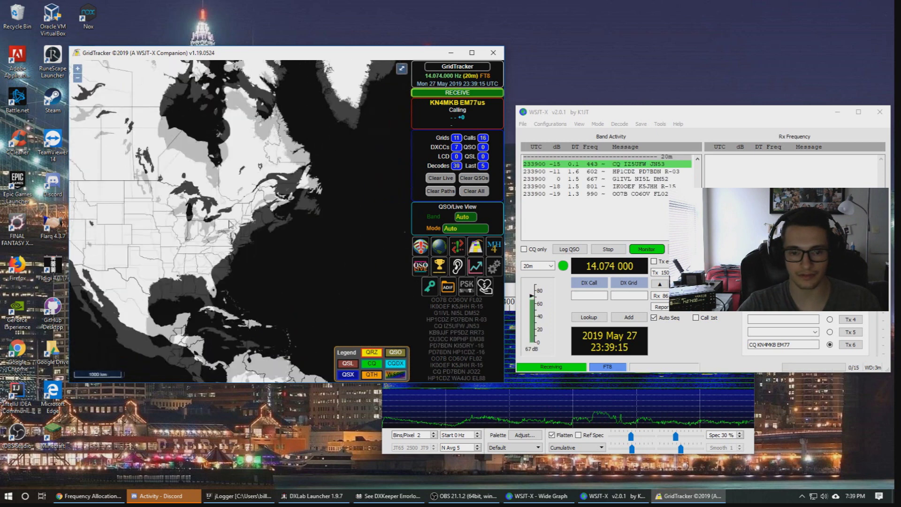
Inspect the station details for the highlighted grid square over Cuba and survey the highlighted squares across Europe, the Atlantic and the Americas
{"action": "scroll", "coordinate": [252, 190], "scroll_direction": "up", "scroll_amount": 2}
{"action": "left_click_drag", "start_coordinate": [252, 189], "coordinate": [164, 208]}
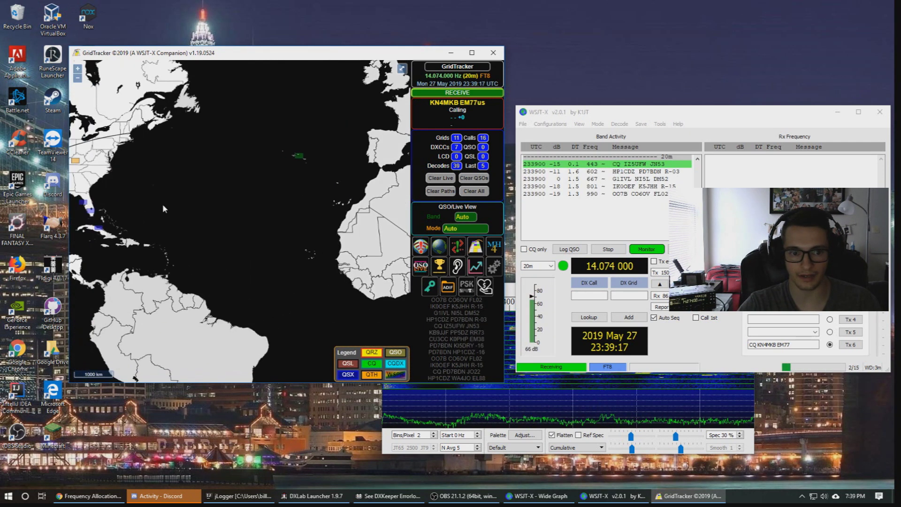
{"action": "mouse_move", "coordinate": [103, 233]}
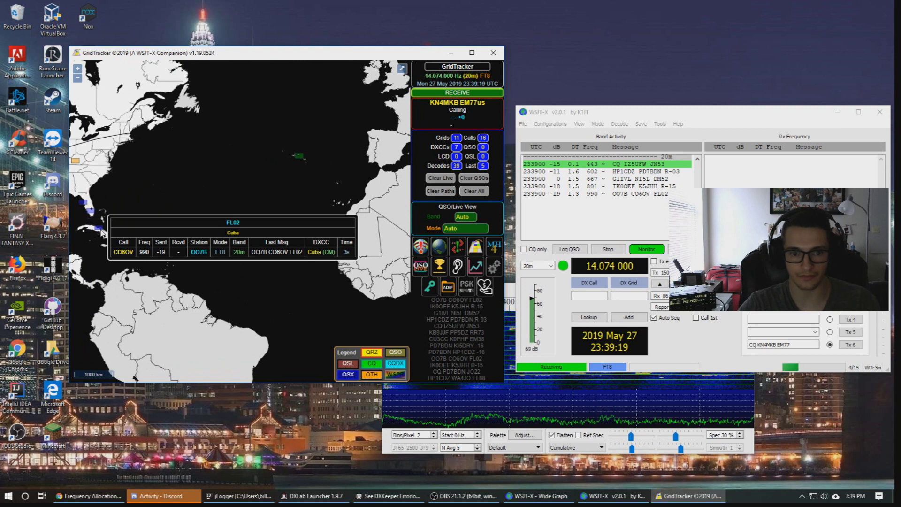
{"action": "left_click_drag", "start_coordinate": [140, 190], "coordinate": [71, 253]}
{"action": "left_click_drag", "start_coordinate": [191, 264], "coordinate": [139, 281]}
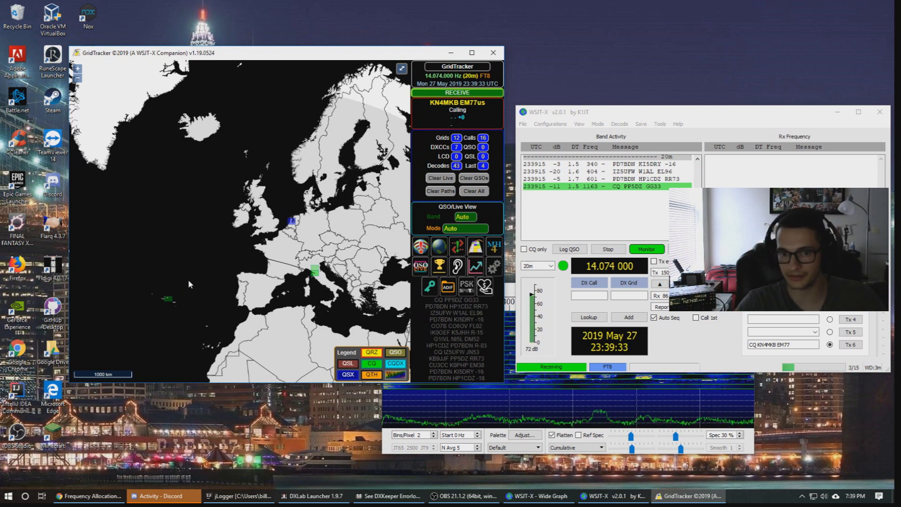
{"action": "left_click_drag", "start_coordinate": [212, 207], "coordinate": [333, 185]}
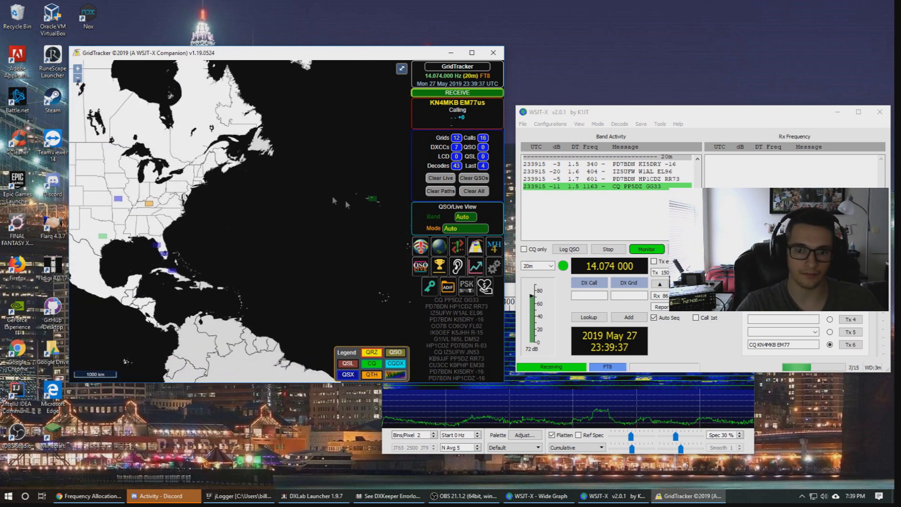
{"action": "mouse_move", "coordinate": [252, 236]}
{"action": "left_mouse_down"}
{"action": "mouse_move", "coordinate": [348, 221]}
{"action": "mouse_move", "coordinate": [246, 225]}
{"action": "left_mouse_up"}
{"action": "scroll", "coordinate": [308, 216], "scroll_direction": "down", "scroll_amount": 1}
{"action": "scroll", "coordinate": [309, 219], "scroll_direction": "down", "scroll_amount": 3}
{"action": "scroll", "coordinate": [226, 241], "scroll_direction": "up", "scroll_amount": 2}
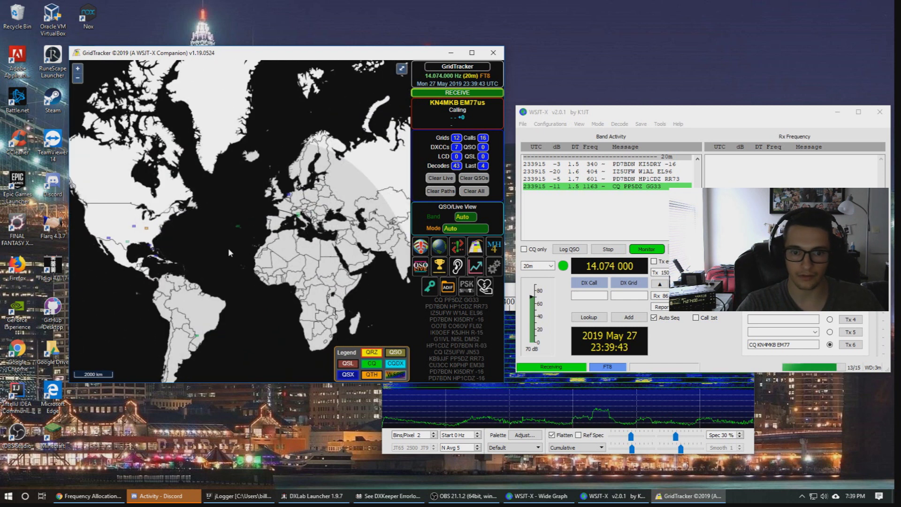
{"action": "scroll", "coordinate": [228, 247], "scroll_direction": "up", "scroll_amount": 1}
Review the lists of heard and needed DXCC entities for 20m FT8, and return to the map
{"action": "left_click", "coordinate": [454, 145]}
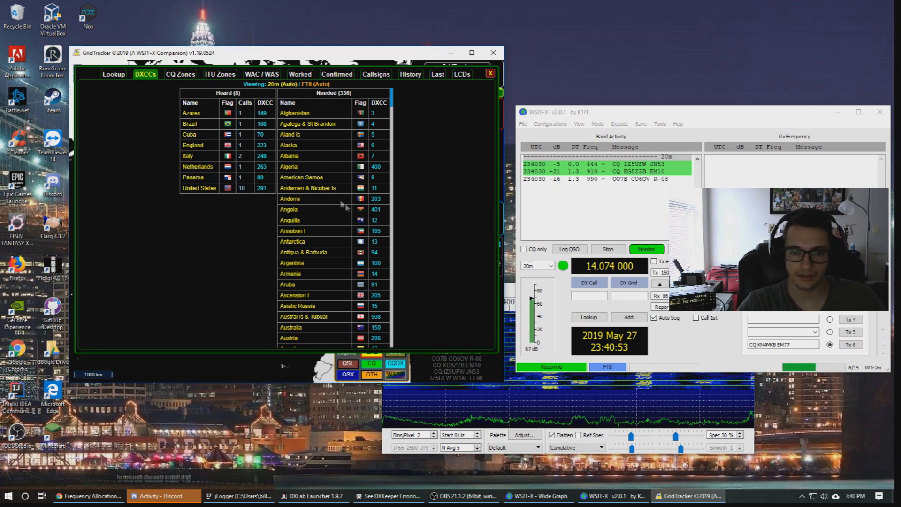
{"action": "scroll", "coordinate": [362, 216], "scroll_direction": "down", "scroll_amount": 3}
{"action": "scroll", "coordinate": [363, 216], "scroll_direction": "up", "scroll_amount": 3}
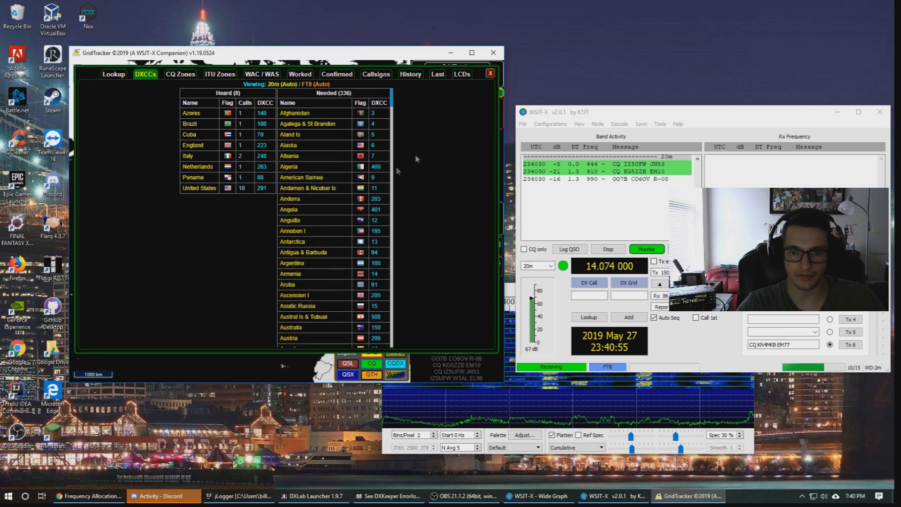
{"action": "left_click", "coordinate": [490, 74]}
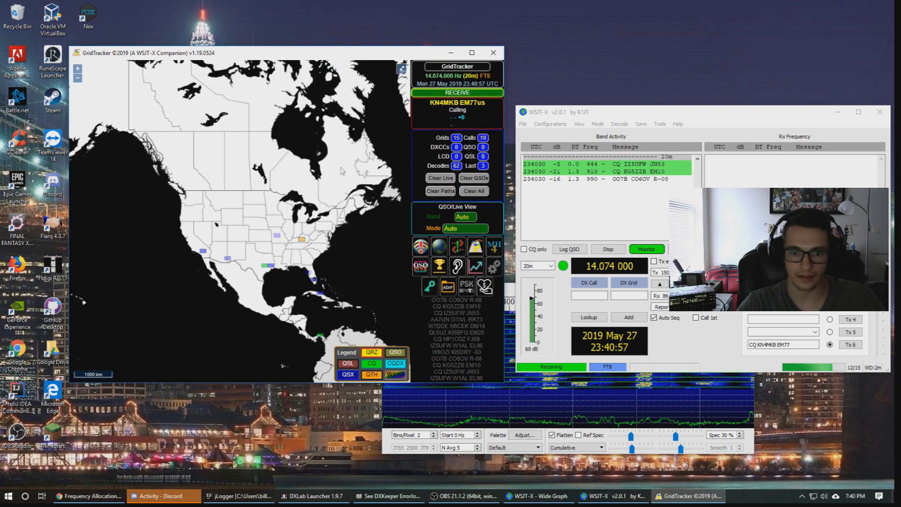
Examine the highlighted grid squares across the United States, Central America and Europe on the GridTracker map
{"action": "mouse_move", "coordinate": [194, 188]}
{"action": "left_mouse_down"}
{"action": "mouse_move", "coordinate": [192, 262]}
{"action": "mouse_move", "coordinate": [334, 245]}
{"action": "left_mouse_up"}
{"action": "scroll", "coordinate": [342, 243], "scroll_direction": "up", "scroll_amount": 2}
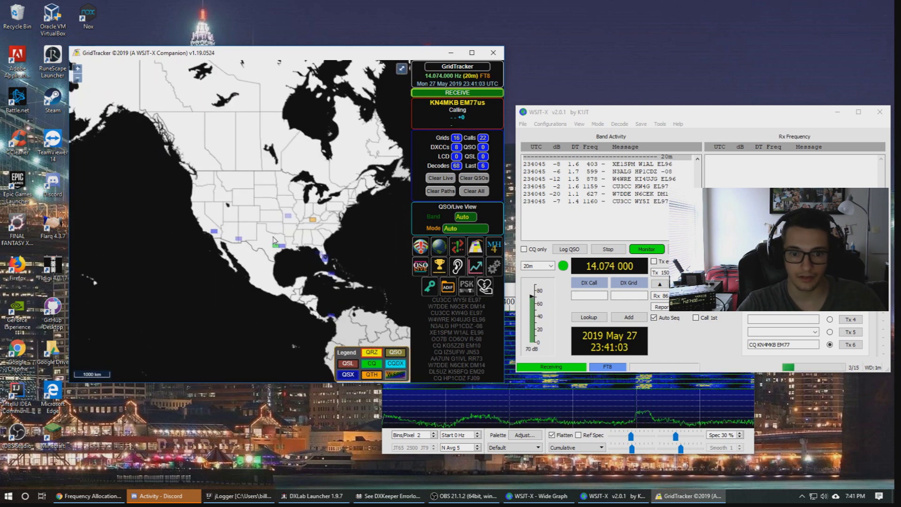
{"action": "left_click_drag", "start_coordinate": [291, 242], "coordinate": [263, 255]}
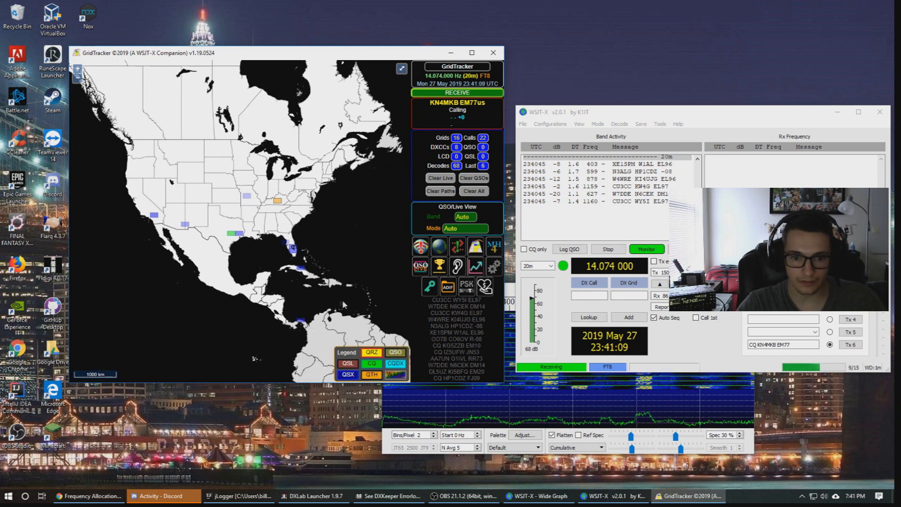
{"action": "left_click_drag", "start_coordinate": [342, 299], "coordinate": [319, 317]}
{"action": "scroll", "coordinate": [290, 278], "scroll_direction": "down", "scroll_amount": 1}
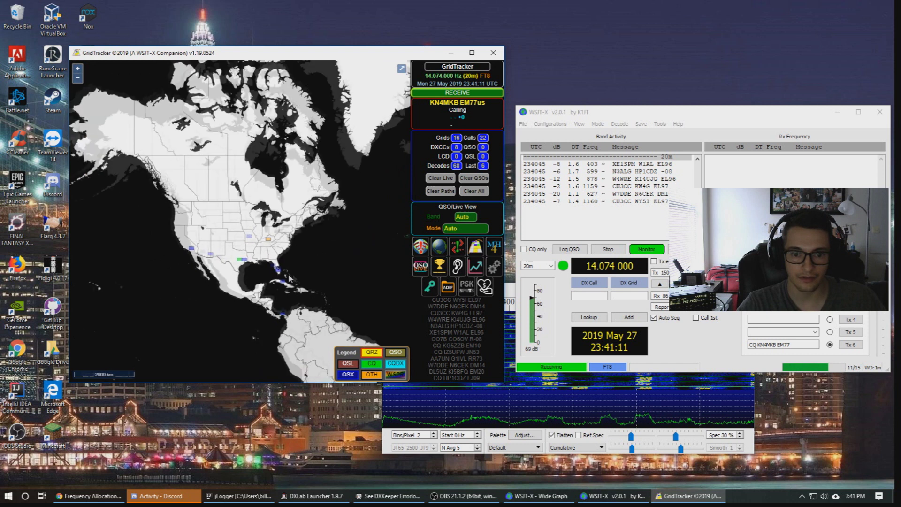
{"action": "left_click_drag", "start_coordinate": [283, 260], "coordinate": [198, 259]}
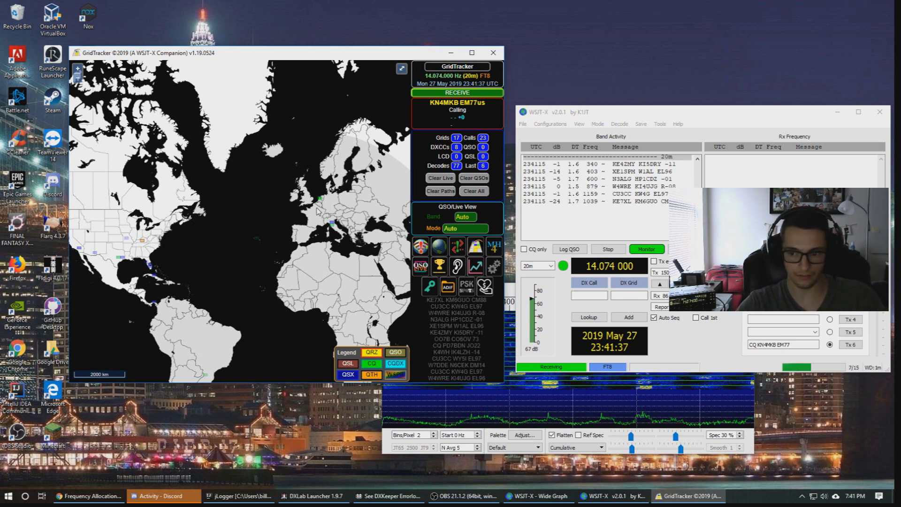
{"action": "mouse_move", "coordinate": [331, 222]}
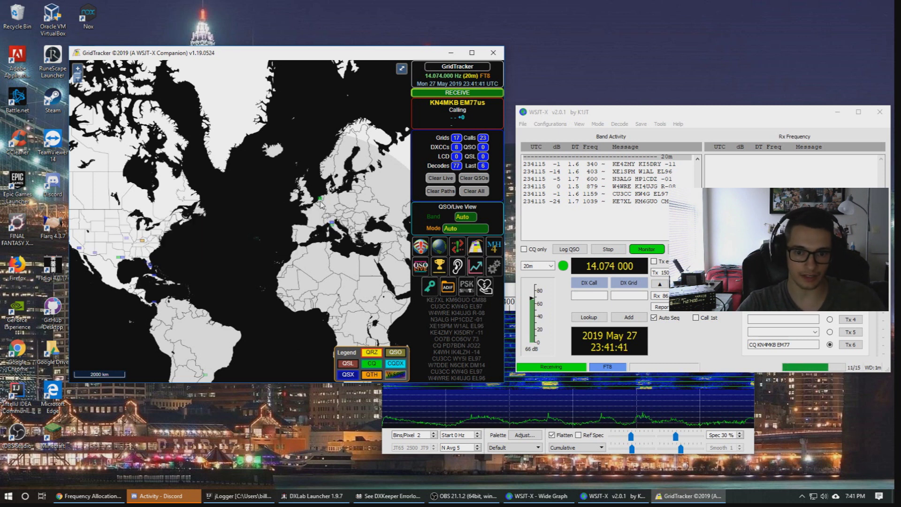
{"action": "left_click_drag", "start_coordinate": [192, 235], "coordinate": [89, 252]}
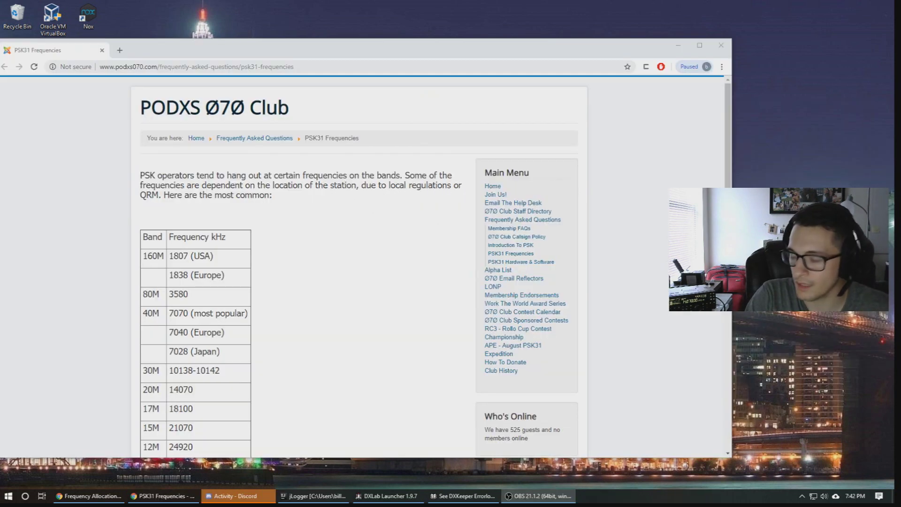
Minimize the browser window with the PSK31 frequency table and launch Fldigi
{"action": "left_click", "coordinate": [678, 45]}
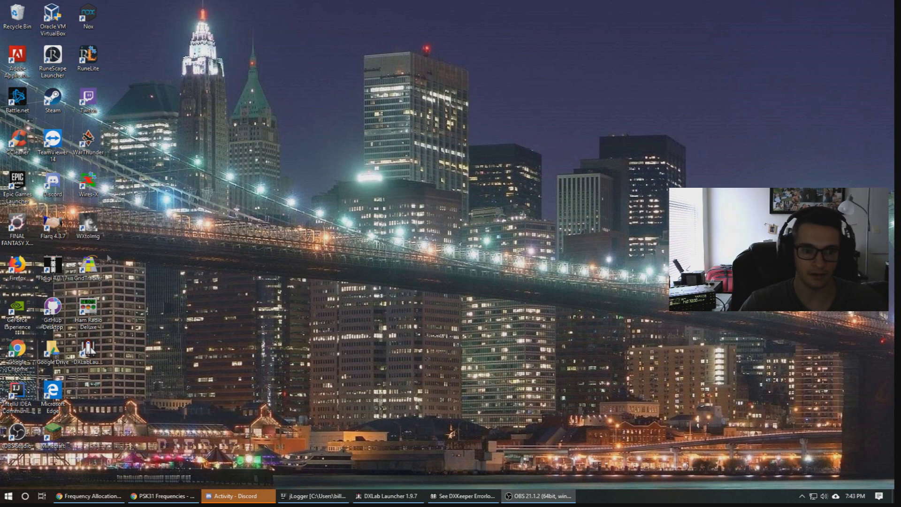
{"action": "left_click", "coordinate": [16, 496]}
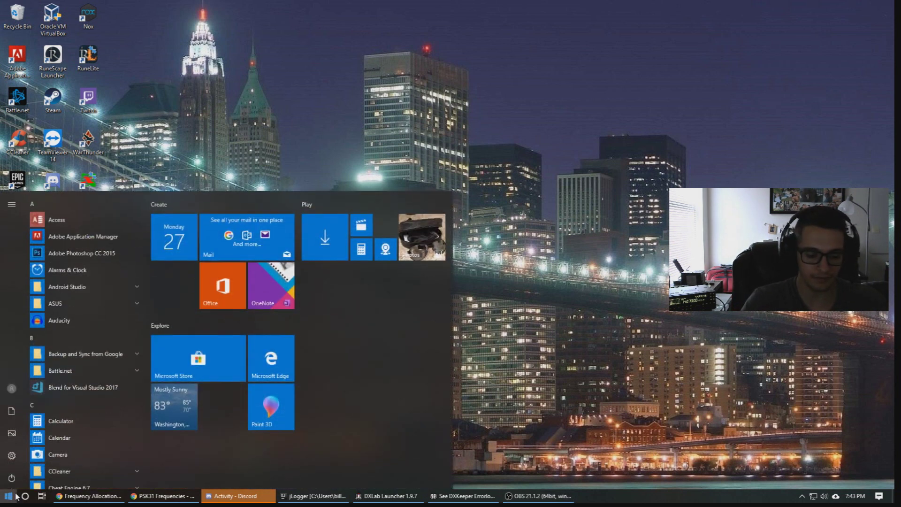
{"action": "type", "text": "fl"}
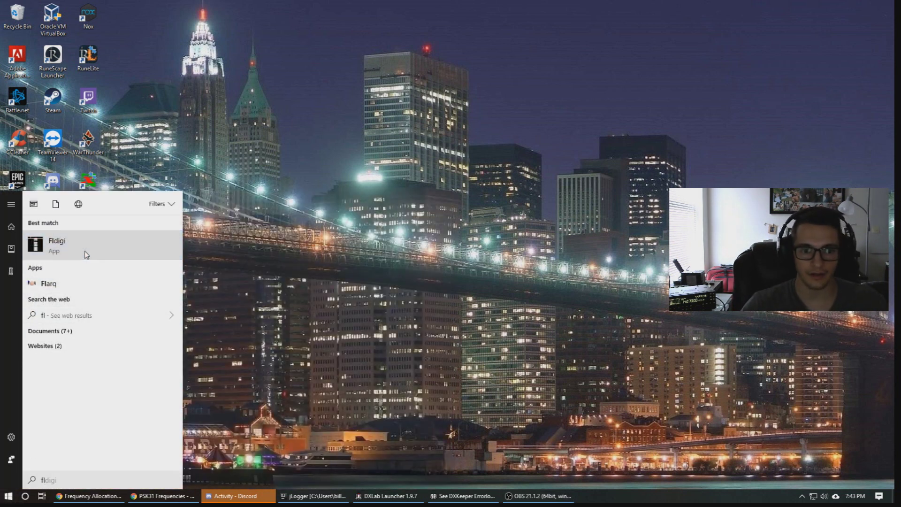
{"action": "left_click", "coordinate": [86, 253]}
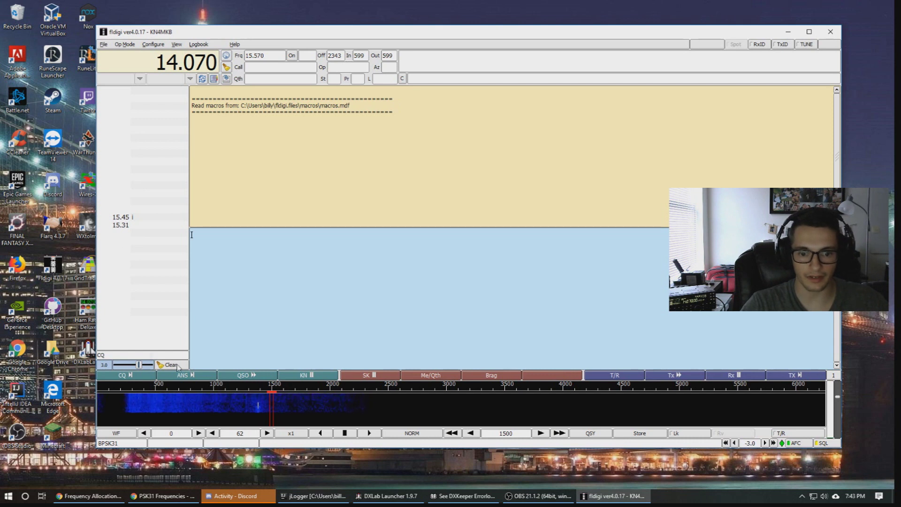
Select decoded BPSK31 signals in Fldigi's signal browser to read their text, clear the 15.29 entry, and select the 15.68 signal
{"action": "left_click", "coordinate": [132, 210]}
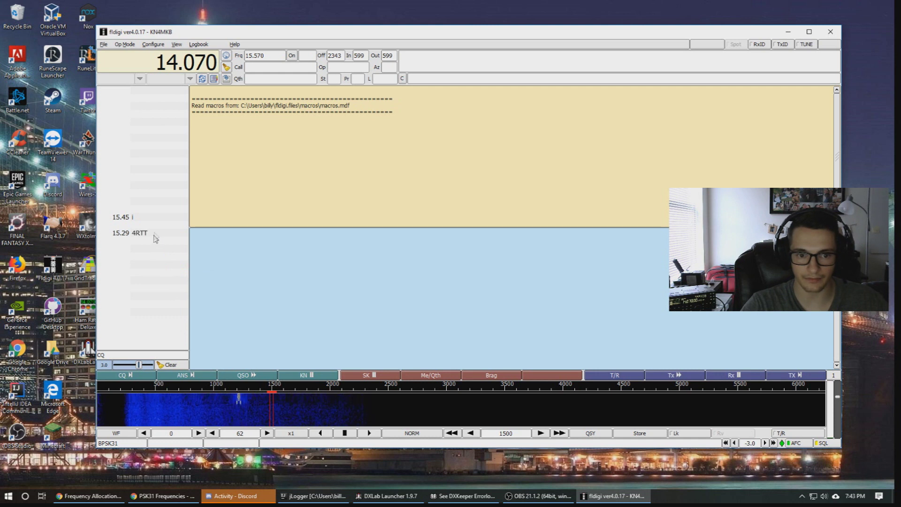
{"action": "left_click", "coordinate": [155, 233]}
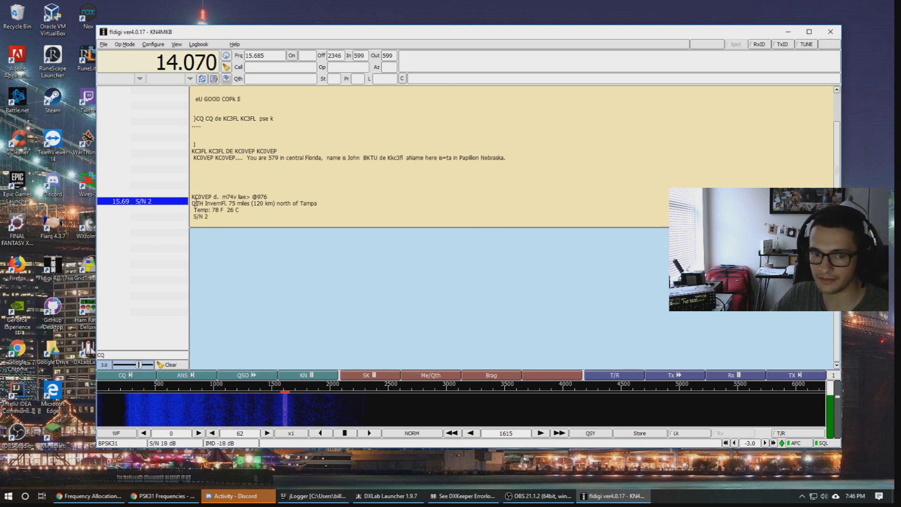
{"action": "left_click", "coordinate": [168, 234]}
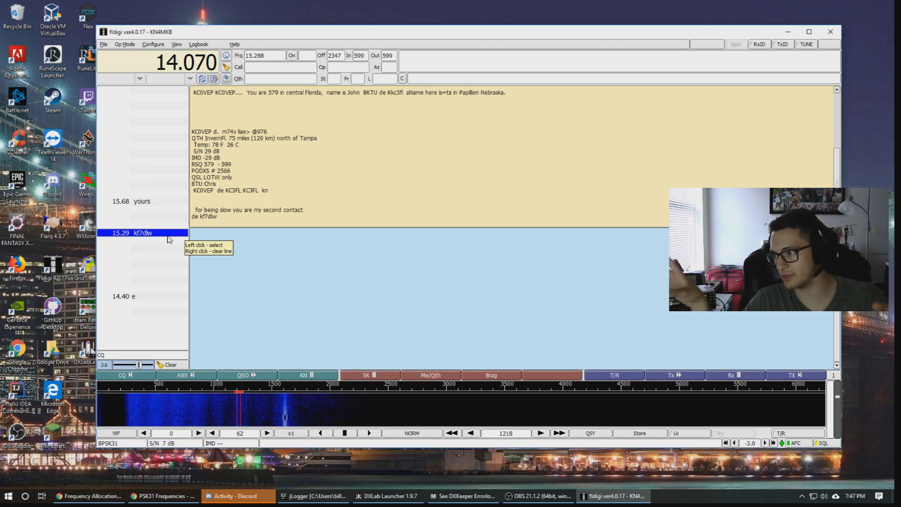
{"action": "right_click", "coordinate": [168, 236]}
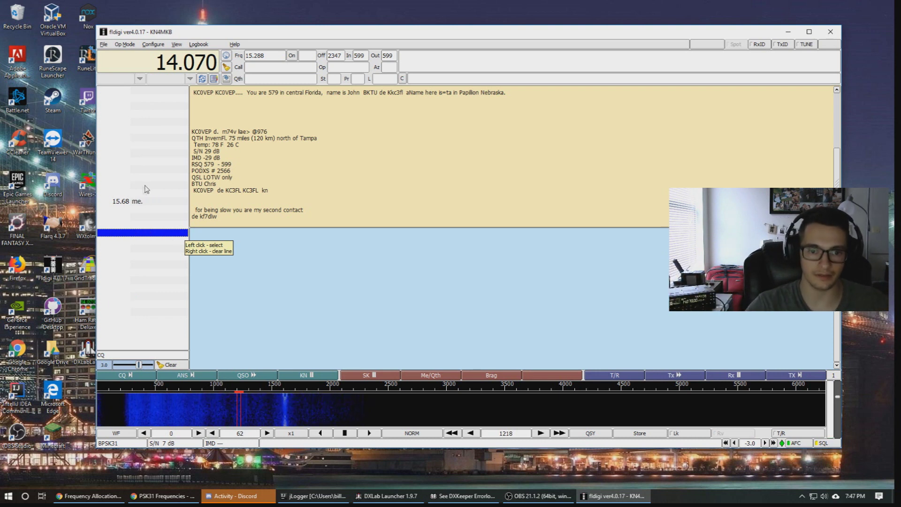
{"action": "left_click", "coordinate": [138, 204]}
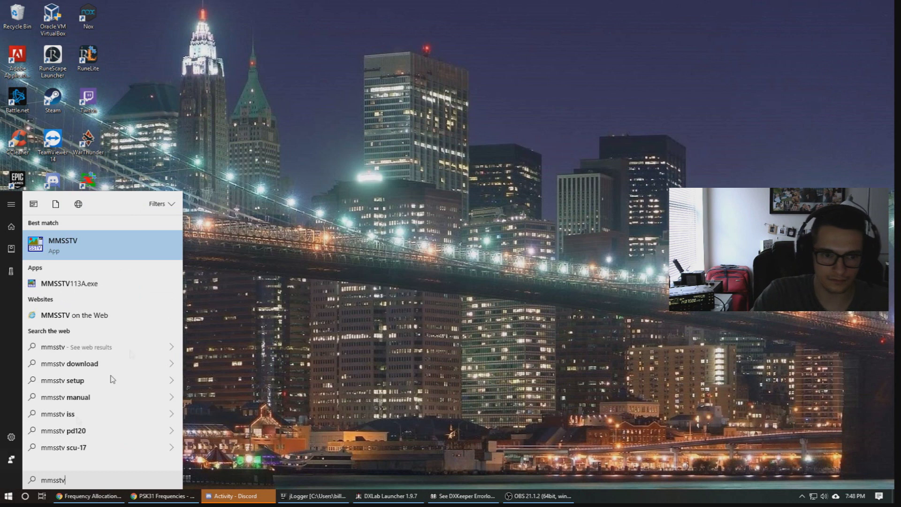
Launch MMSSTV and transmit the CQSSTV image
{"action": "left_click", "coordinate": [119, 249]}
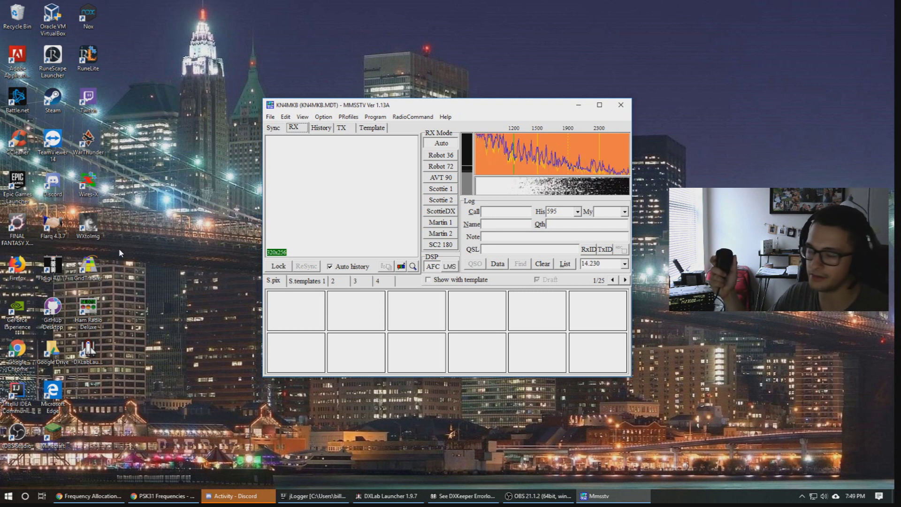
{"action": "left_click", "coordinate": [347, 118]}
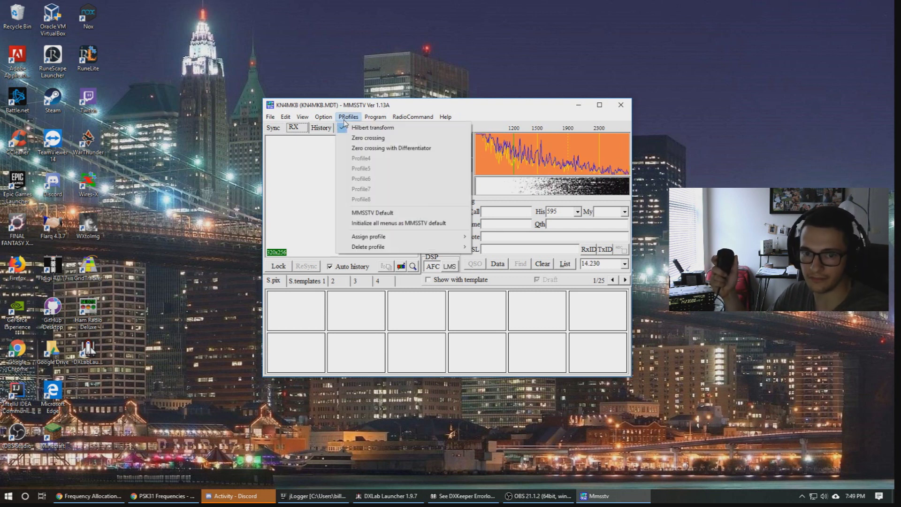
{"action": "left_click", "coordinate": [342, 128]}
{"action": "left_click", "coordinate": [342, 128]}
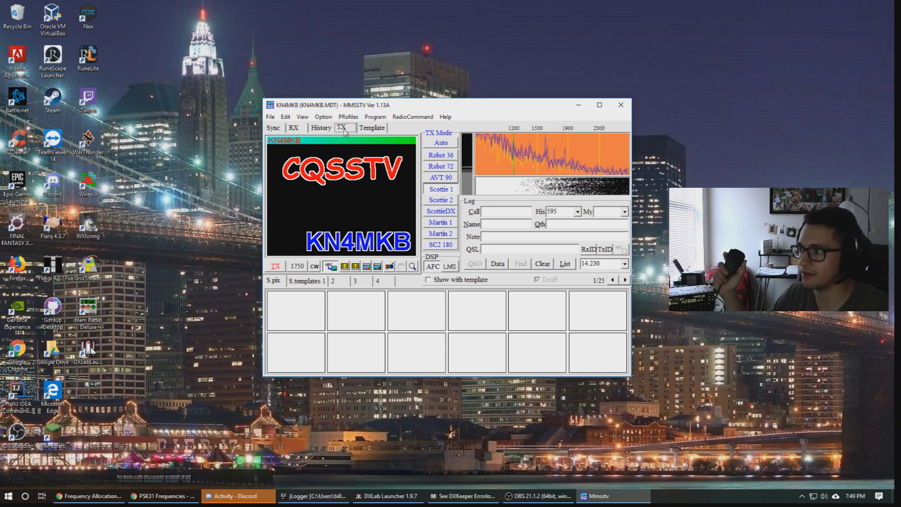
{"action": "left_click", "coordinate": [283, 266]}
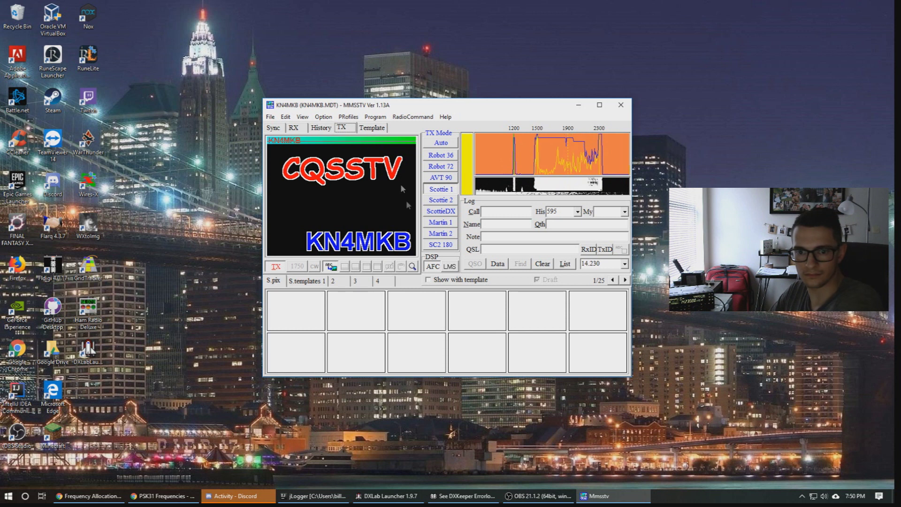
Set the Logitech G933 headset speaker volume to 43 and return MMSSTV to its receive view
{"action": "left_click", "coordinate": [821, 496]}
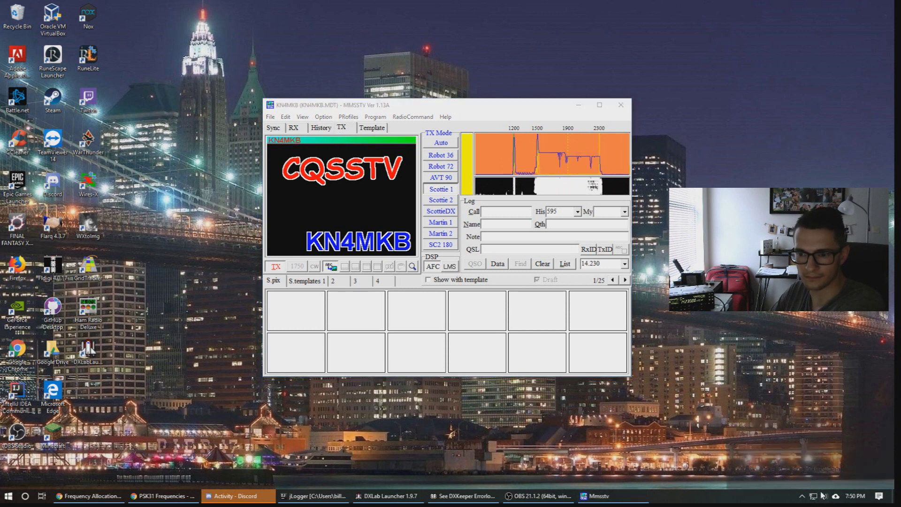
{"action": "mouse_move", "coordinate": [795, 476]}
{"action": "left_mouse_down"}
{"action": "mouse_move", "coordinate": [777, 483]}
{"action": "mouse_move", "coordinate": [803, 474]}
{"action": "left_mouse_up"}
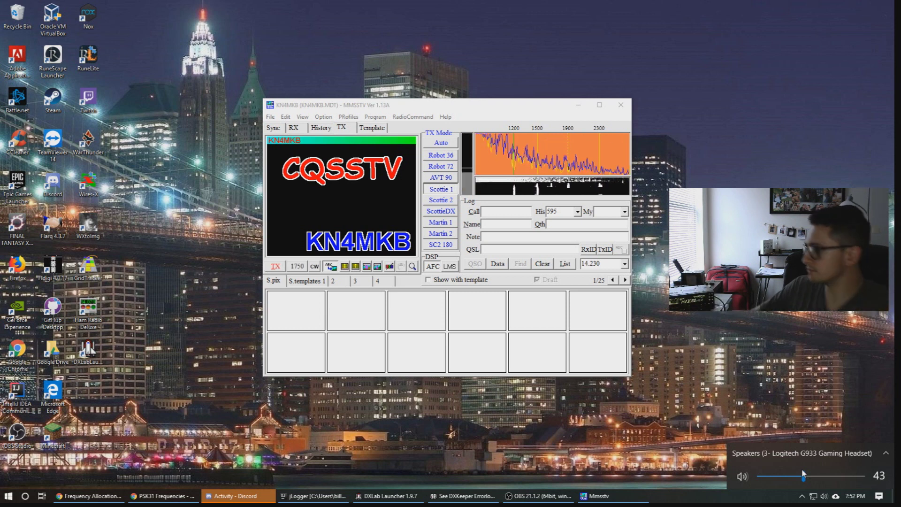
{"action": "left_click", "coordinate": [300, 129]}
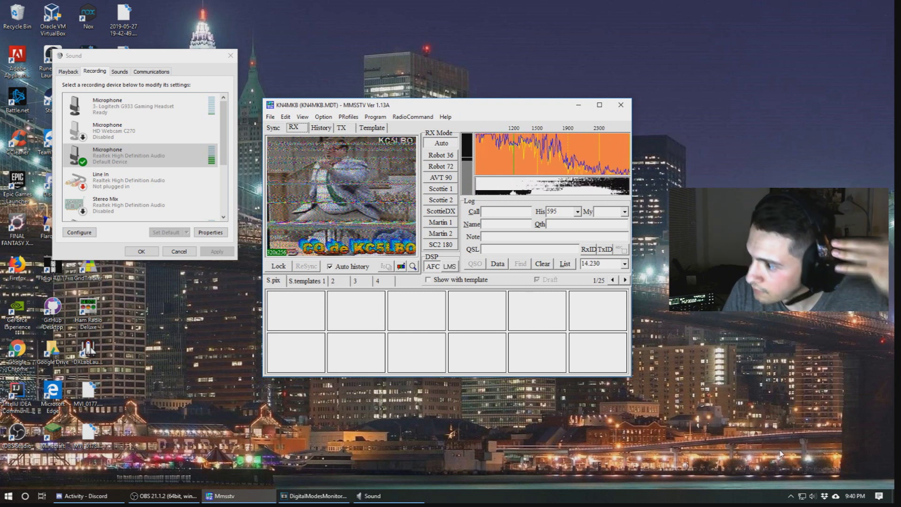
Check the received Scottie 2 picture in the history, review the QSL reply template, and bring up the reply in the transmit view
{"action": "left_click", "coordinate": [321, 127]}
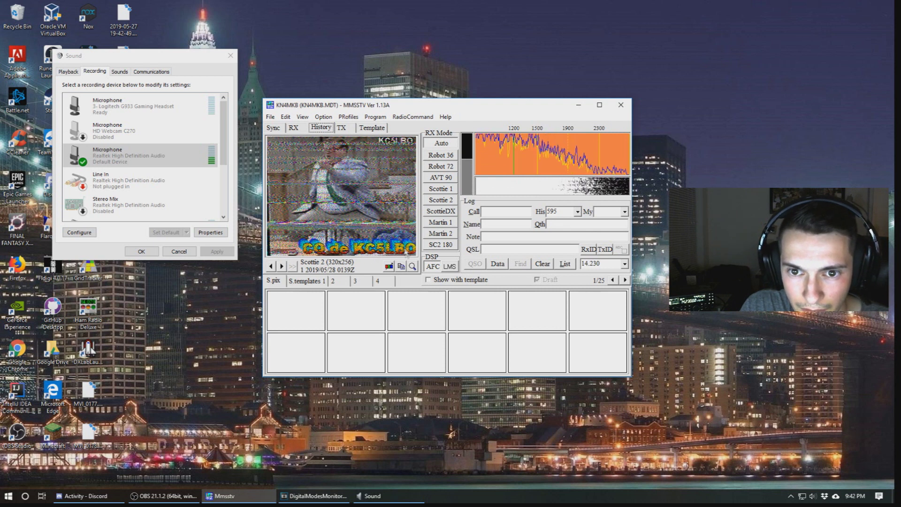
{"action": "left_click", "coordinate": [372, 128]}
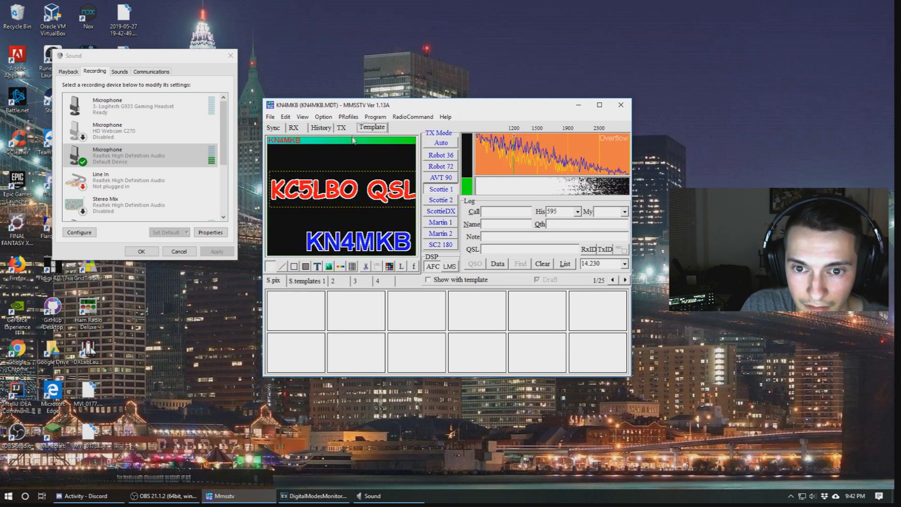
{"action": "left_click", "coordinate": [342, 129]}
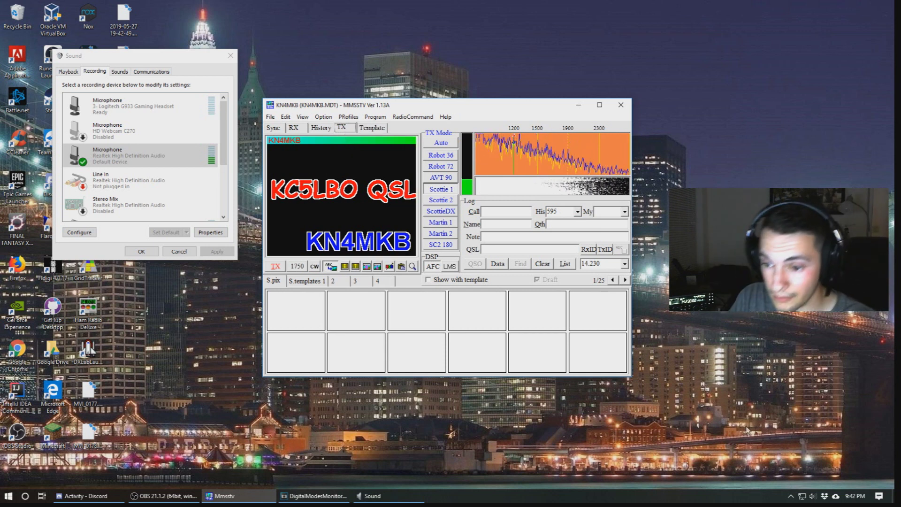
Switch the Windows playback device to Speakers (3- Logitech G933 Gaming Headset)
{"action": "left_click", "coordinate": [805, 491]}
{"action": "left_click", "coordinate": [793, 453]}
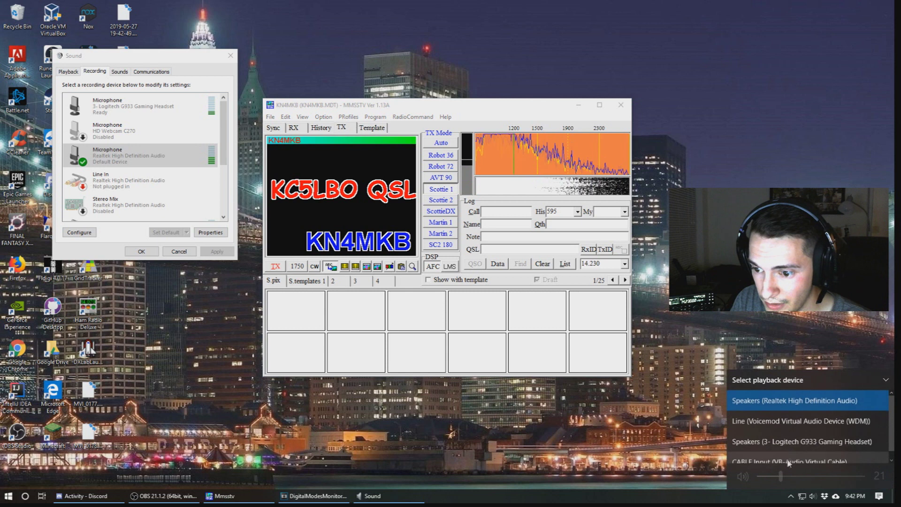
{"action": "left_click", "coordinate": [793, 479]}
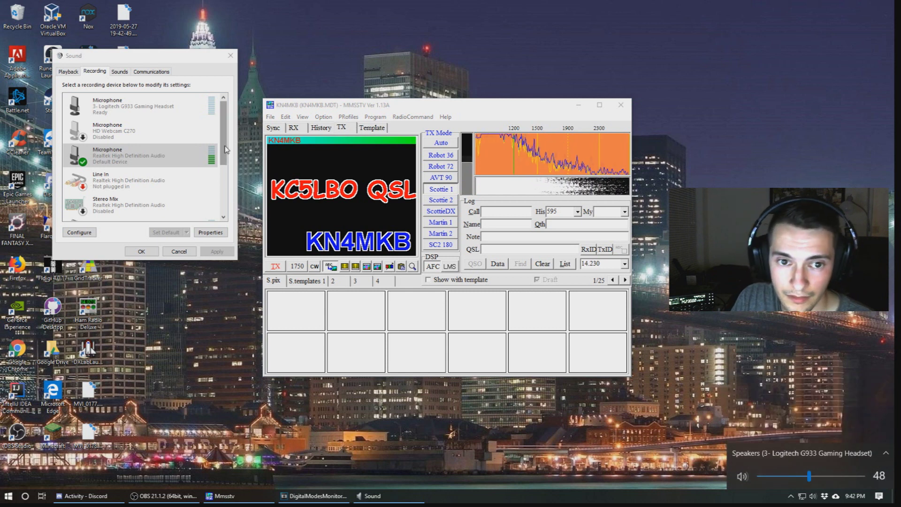
Transmit the QSL reply image in Scottie 1 mode and lower the Logitech G933 headset speaker volume
{"action": "left_click", "coordinate": [226, 150]}
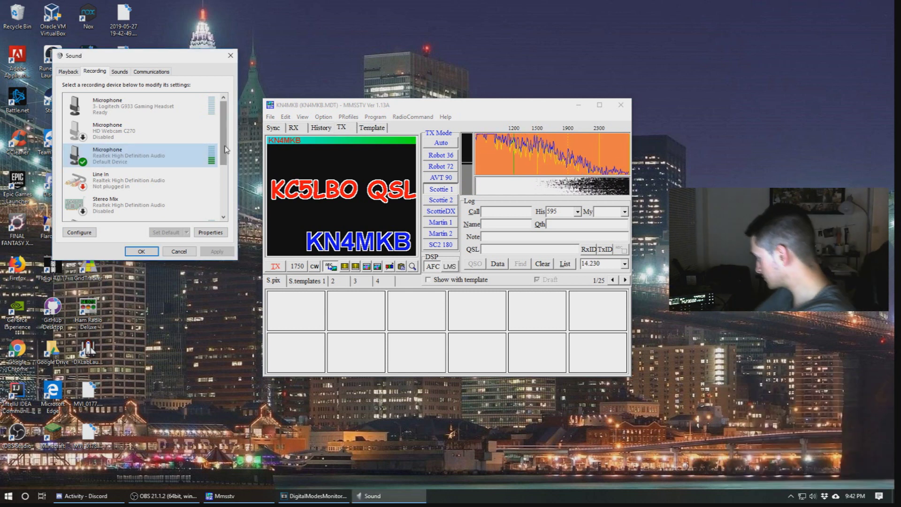
{"action": "left_click", "coordinate": [276, 266]}
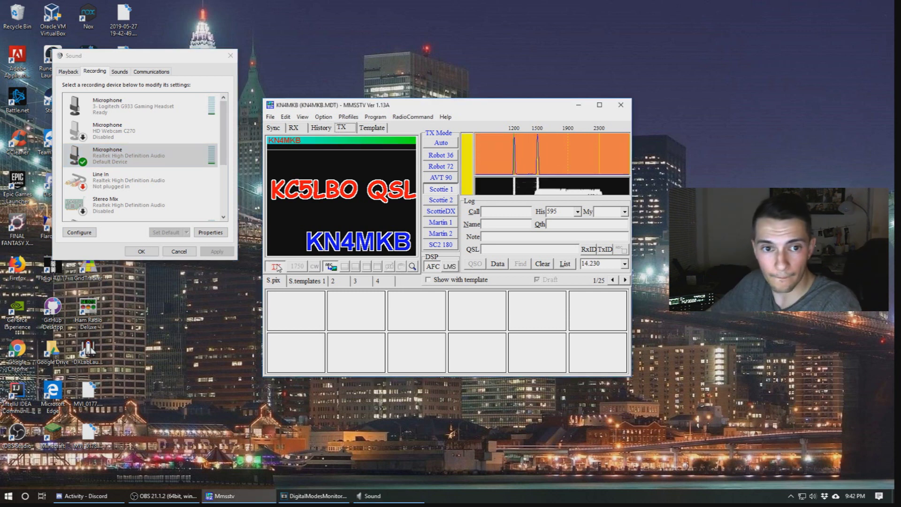
{"action": "left_click", "coordinate": [812, 496]}
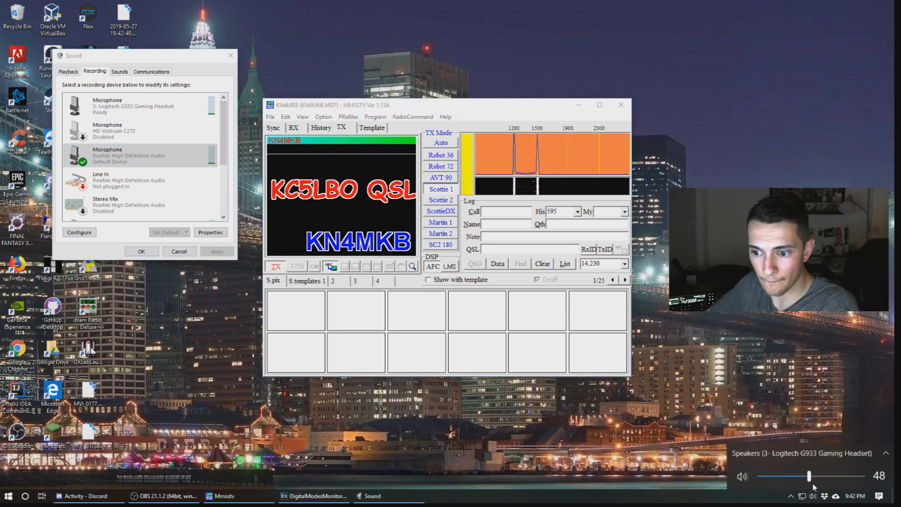
{"action": "left_click_drag", "start_coordinate": [812, 483], "coordinate": [792, 485]}
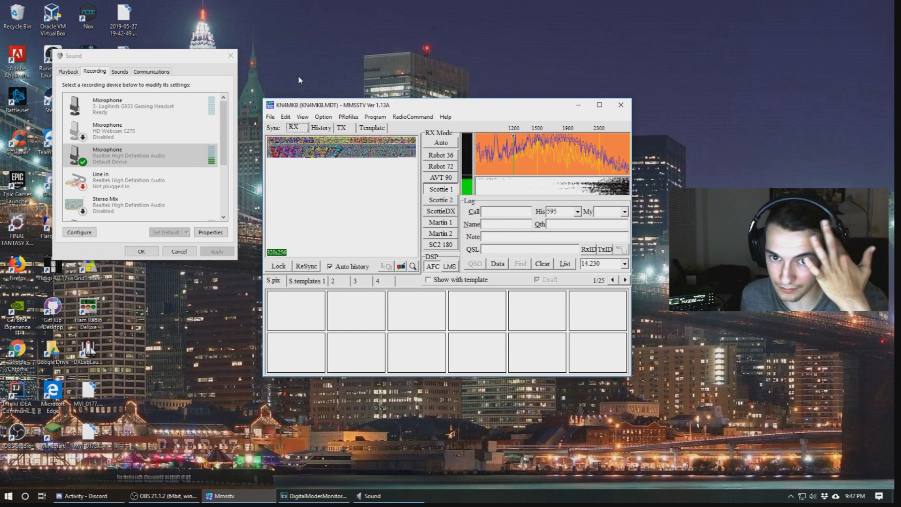
Compare the incoming Scottie 1 picture in the receive view with the Scottie 2 picture stored in the history
{"action": "left_click", "coordinate": [225, 242]}
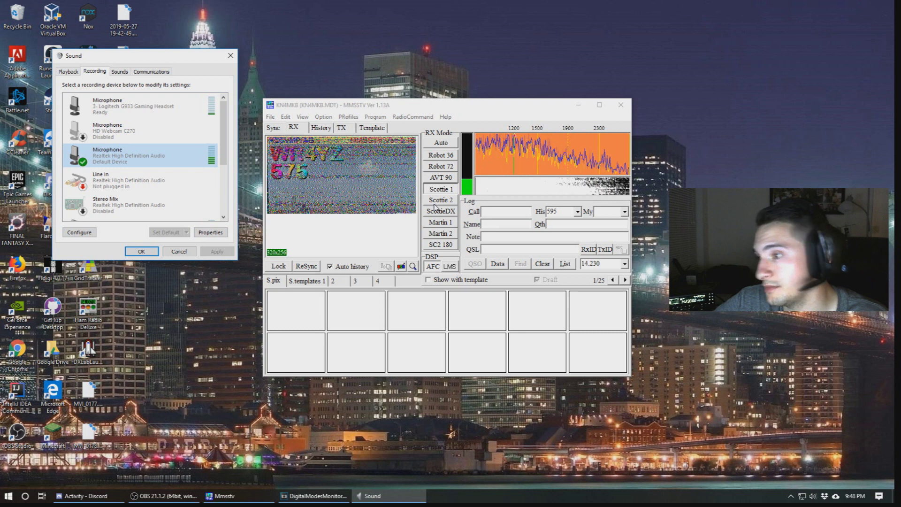
{"action": "left_click", "coordinate": [321, 128]}
{"action": "left_click", "coordinate": [296, 128]}
{"action": "left_click", "coordinate": [321, 128]}
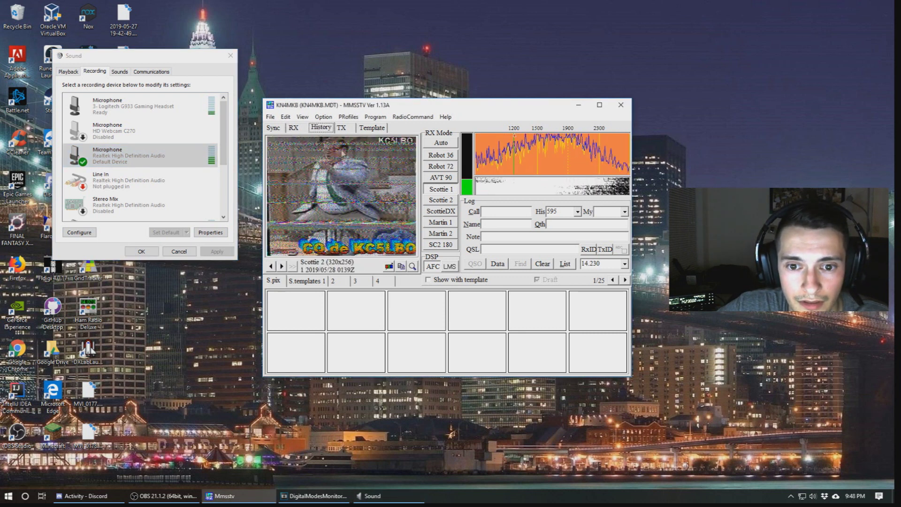
{"action": "right_click", "coordinate": [344, 213]}
{"action": "key", "text": "Escape"}
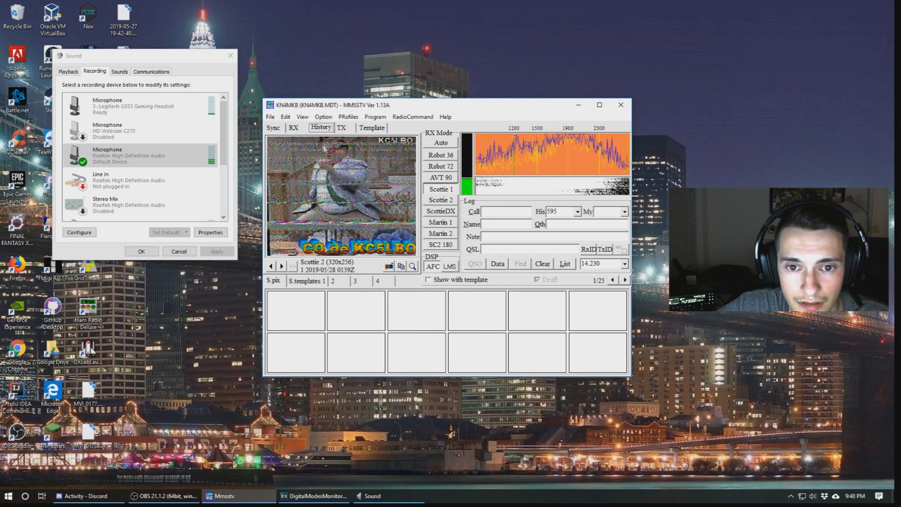
{"action": "left_click", "coordinate": [305, 129]}
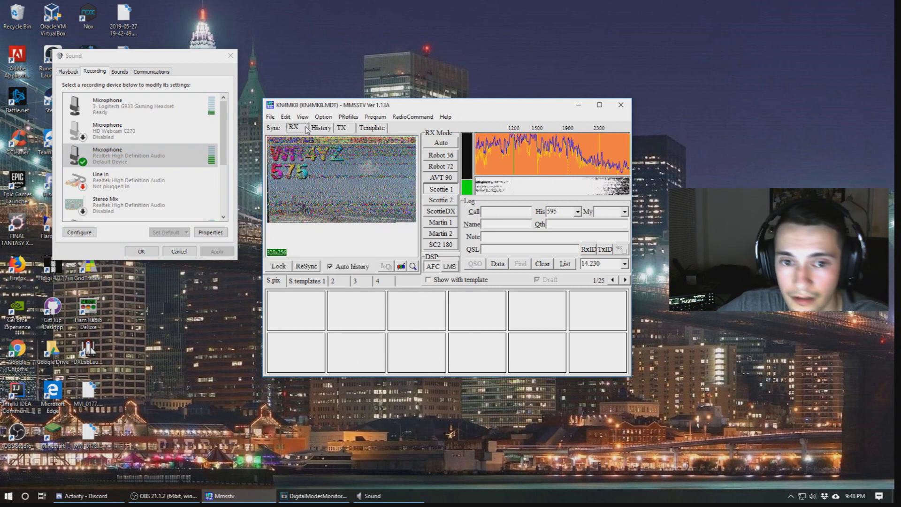
{"action": "left_click", "coordinate": [319, 129]}
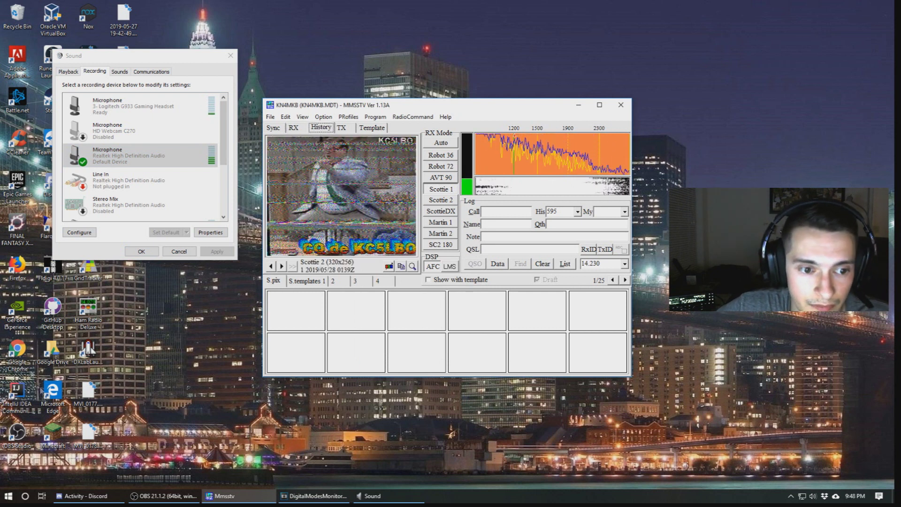
Open a new Google Chrome window and move it out of the way so MMSSTV is in view again
{"action": "left_click", "coordinate": [22, 363]}
{"action": "left_click", "coordinate": [22, 363]}
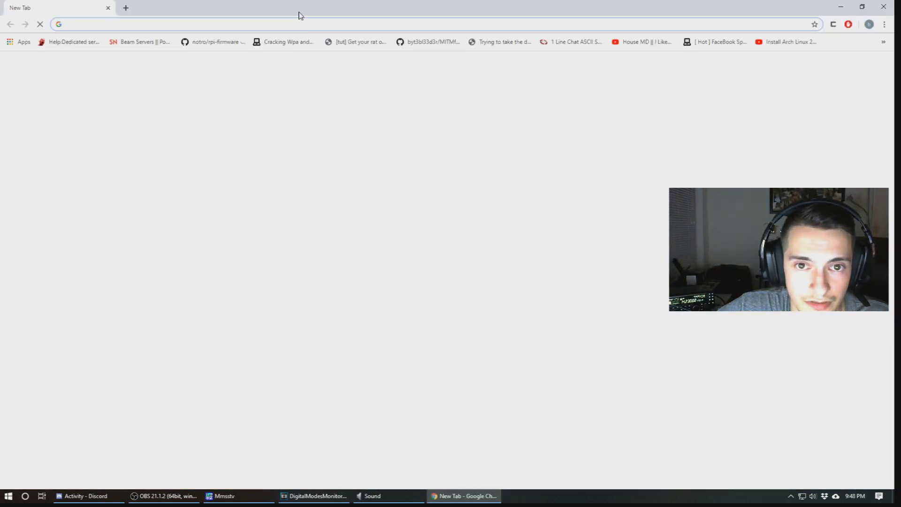
{"action": "left_click_drag", "start_coordinate": [304, 14], "coordinate": [310, 101]}
{"action": "key", "text": "super+Down"}
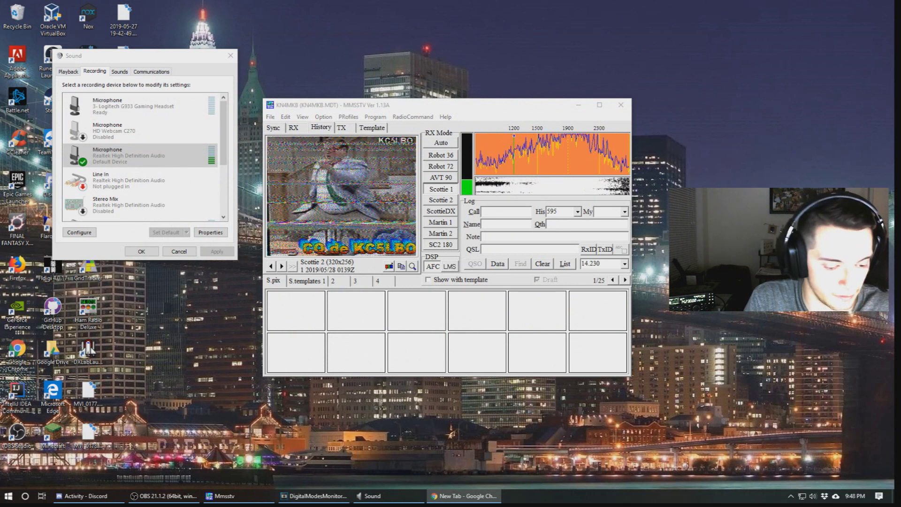
Check the progress of the incoming picture in MMSSTV and return to the last picture in the history
{"action": "left_click", "coordinate": [303, 130]}
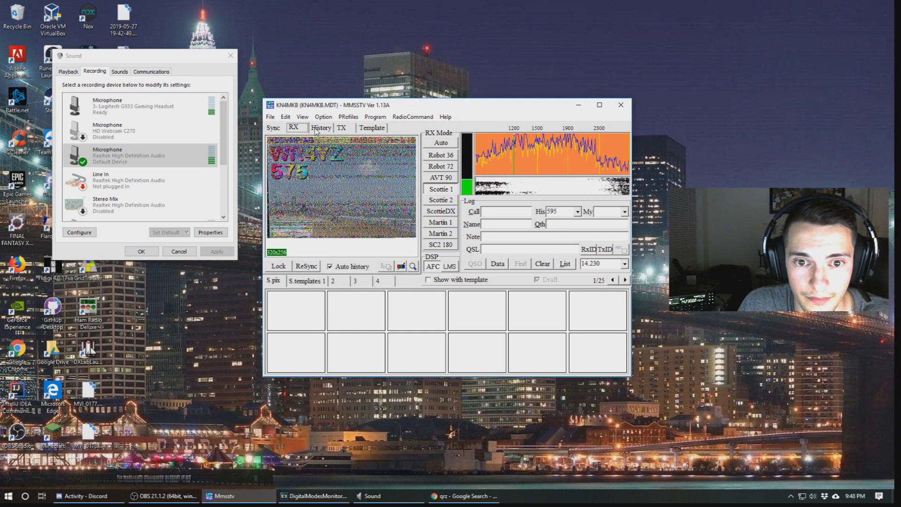
{"action": "left_click", "coordinate": [315, 132]}
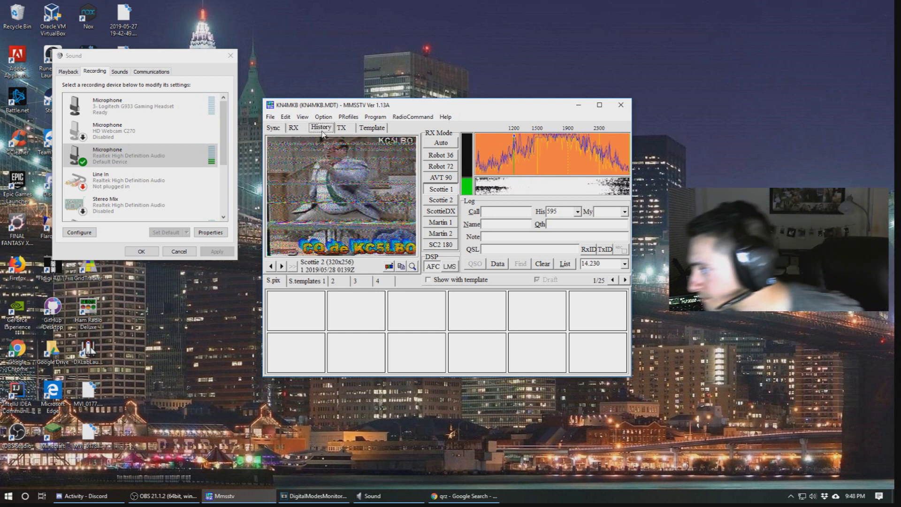